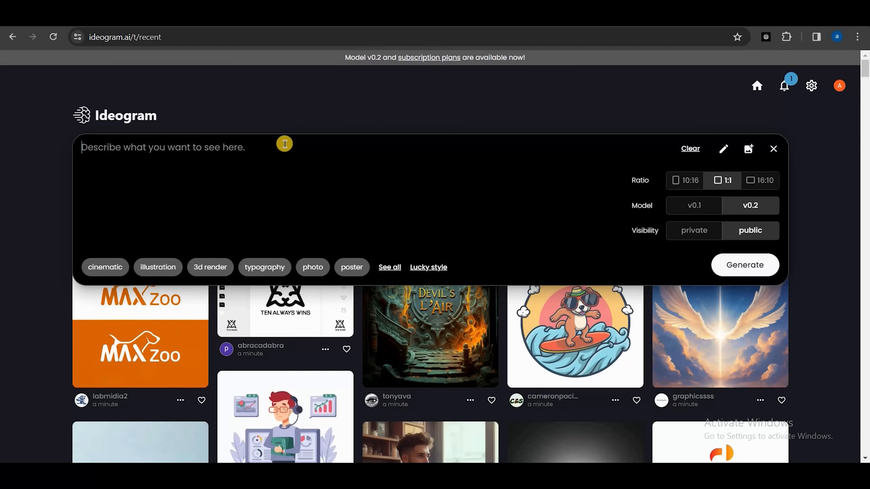
Paste the blog-logo description into Ideogram's empty image prompt
type("create a logo for a blogging website, named ANJUM IQBAL")
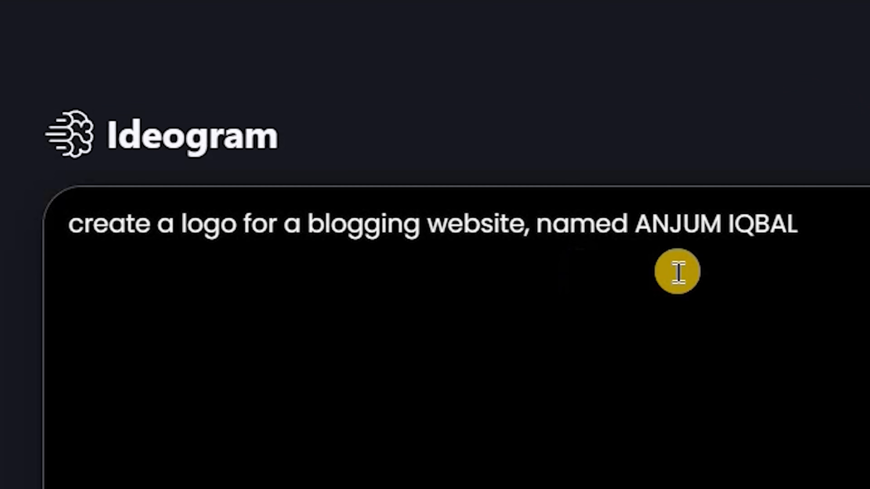
Generate two rounds of blogging-website logo options and download the leaf-style logo
left_click(818, 222)
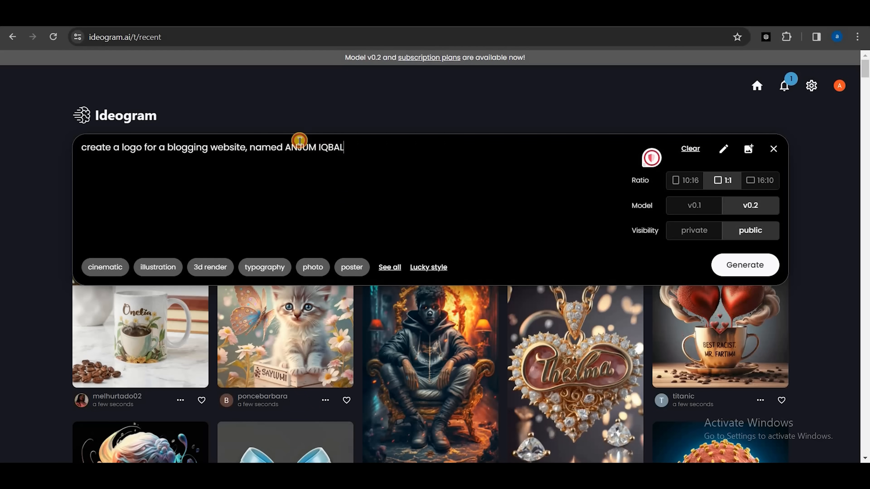
left_click(764, 269)
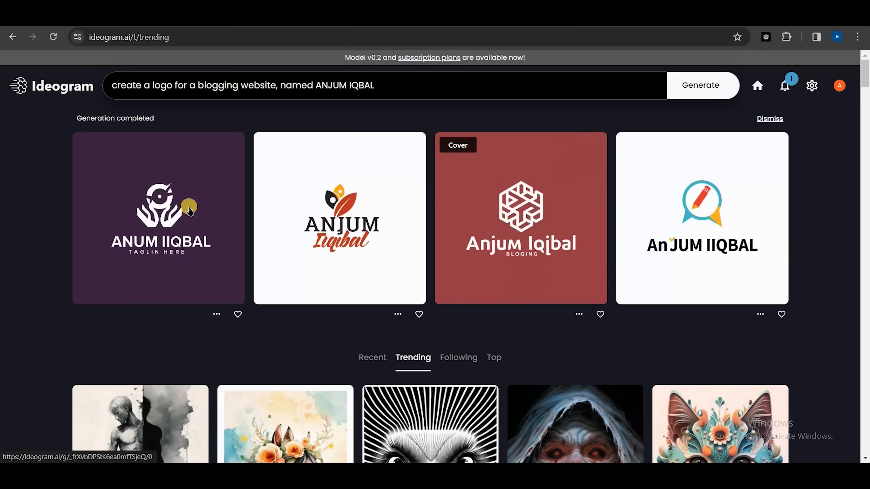
left_click(708, 99)
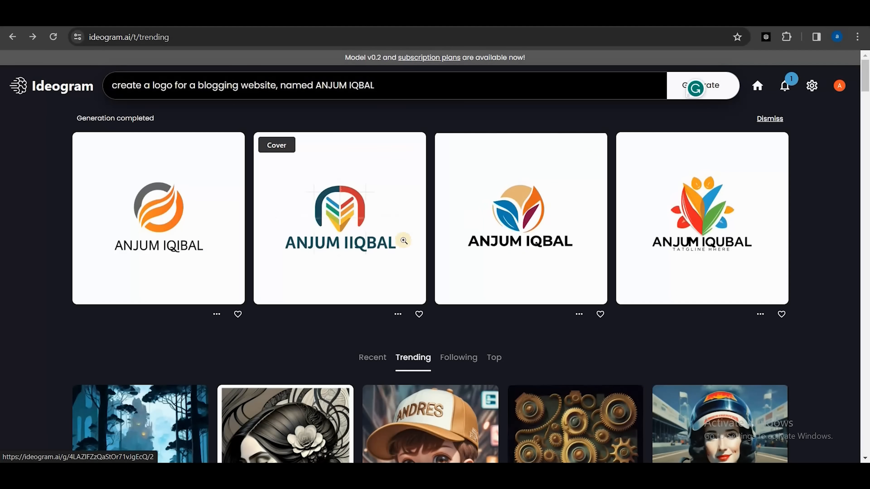
left_click(403, 241)
left_click(544, 168)
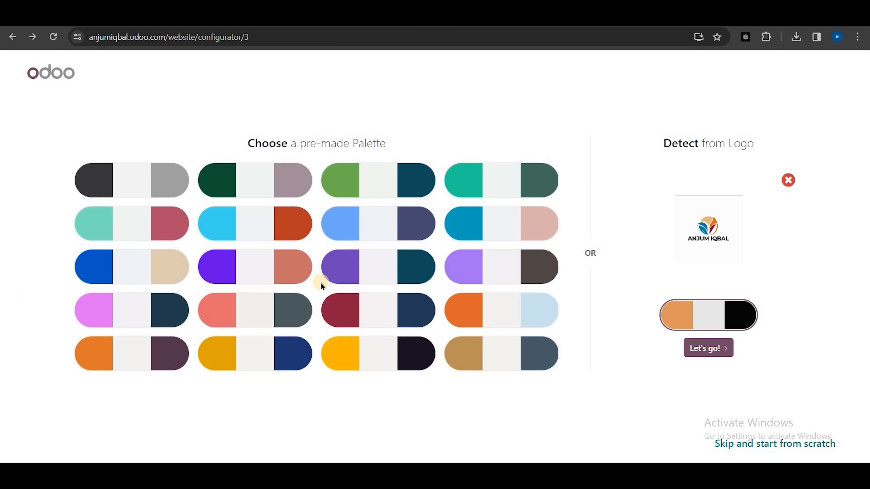
Accept the logo's orange, grey and black palette, add News and eLearning, and build the site
left_click(711, 351)
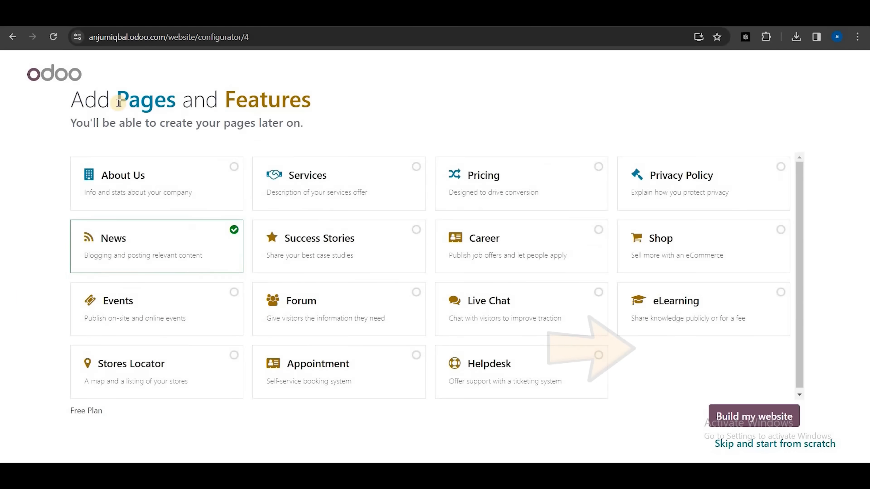
left_click_drag(233, 103, 321, 113)
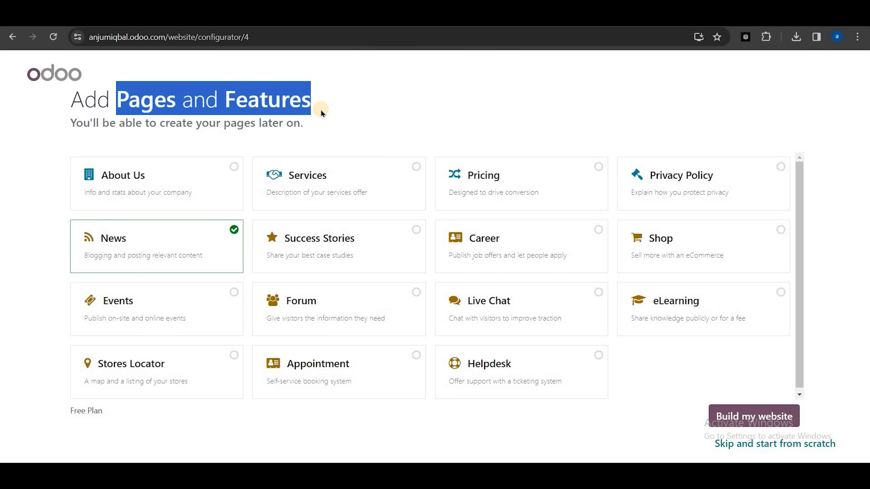
left_click(322, 113)
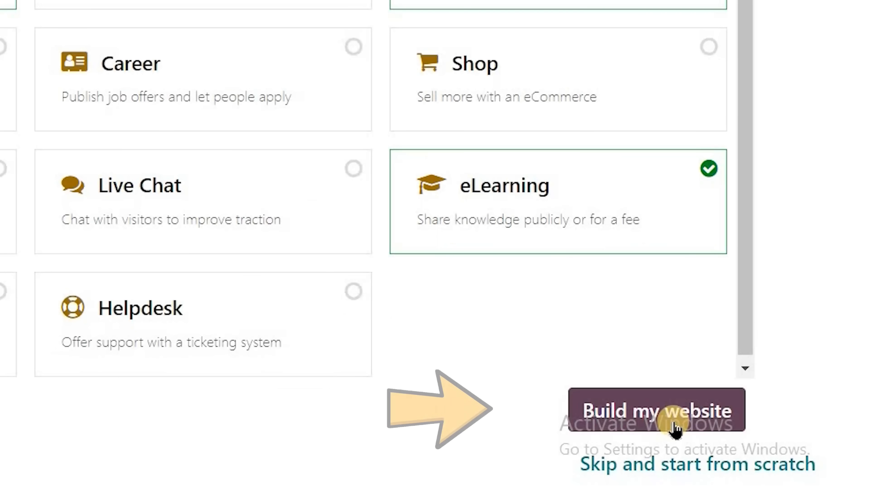
left_click(673, 426)
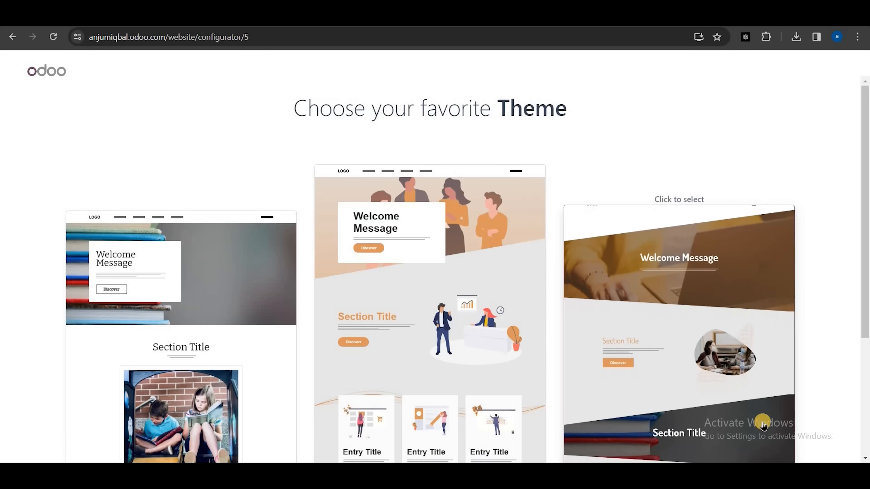
Pick the left theme showing books and children reading
triple_click(599, 106)
left_click(612, 121)
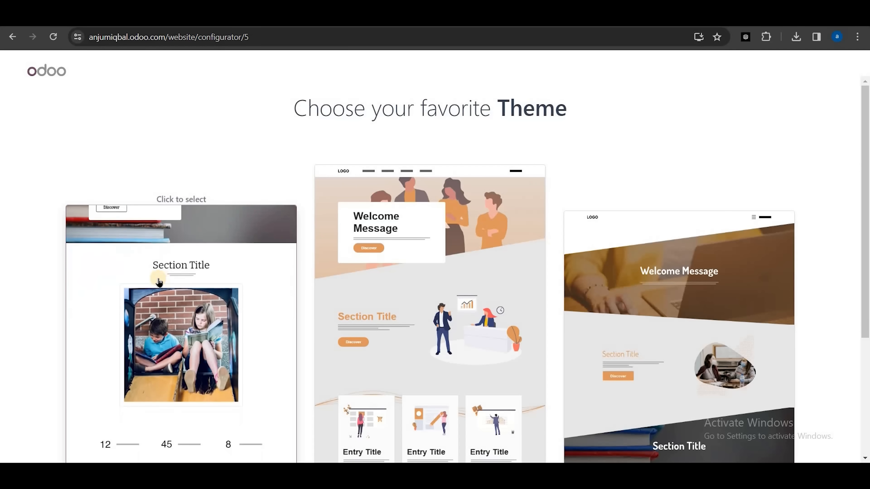
left_click(136, 282)
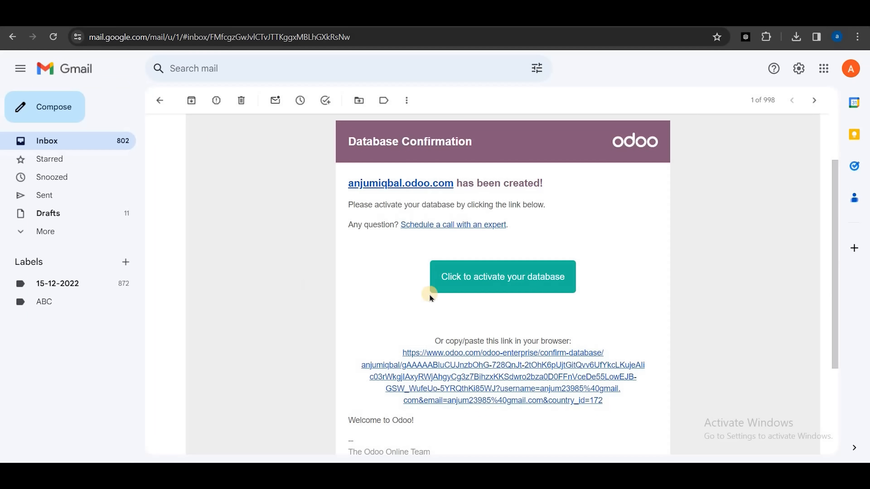
Activate the database from the confirmation email and open the Educational Consultants website
left_click(550, 290)
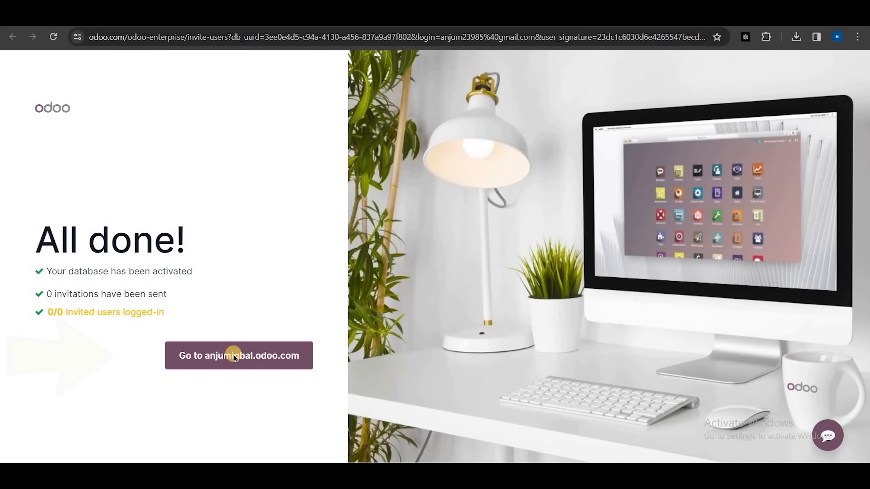
left_click(234, 356)
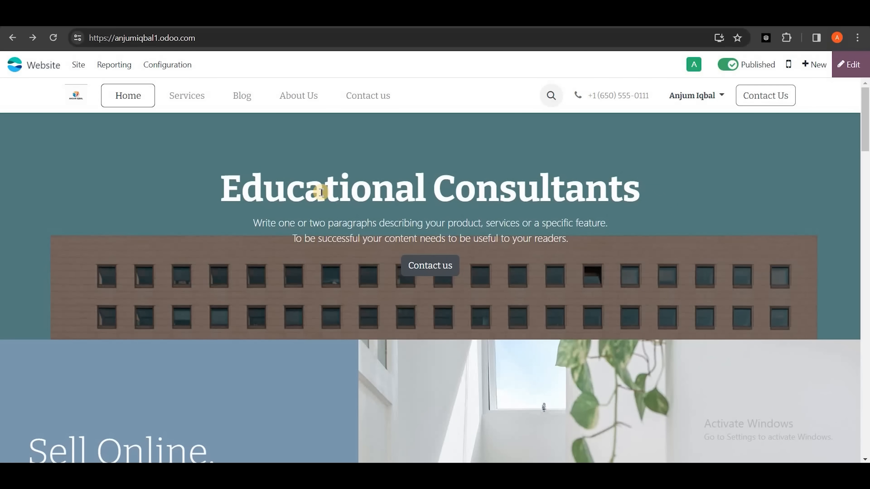
scroll(343, 191, "down", 10)
scroll(345, 192, "down", 10)
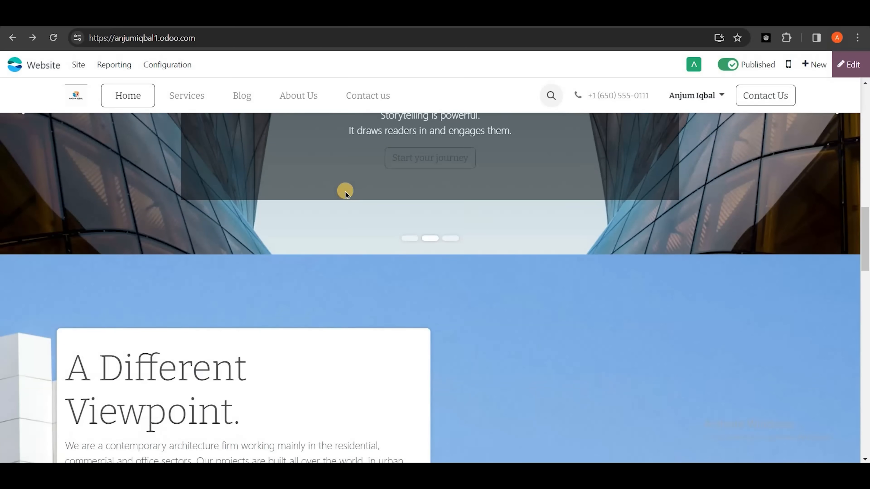
scroll(345, 192, "down", 10)
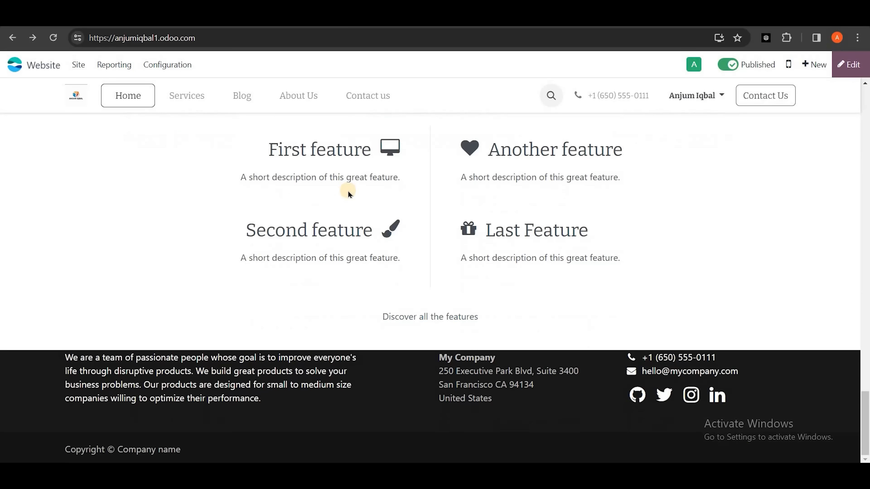
scroll(348, 191, "up", 10)
scroll(349, 191, "up", 10)
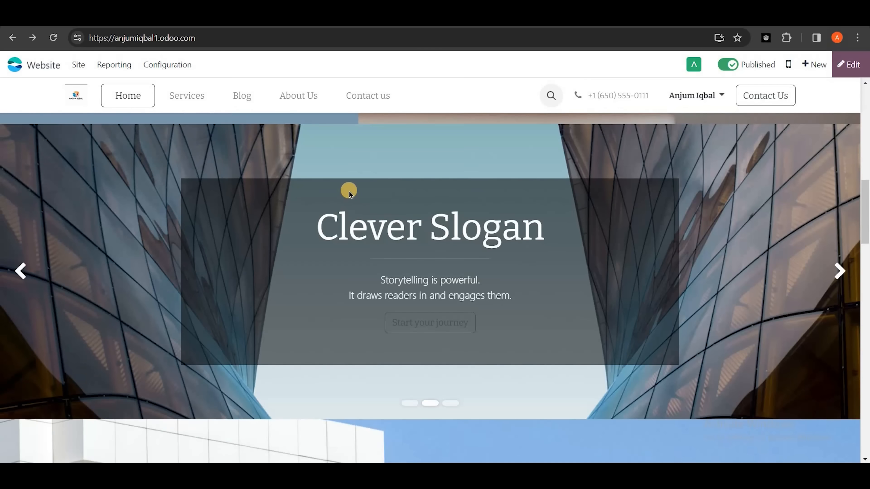
scroll(349, 192, "up", 4)
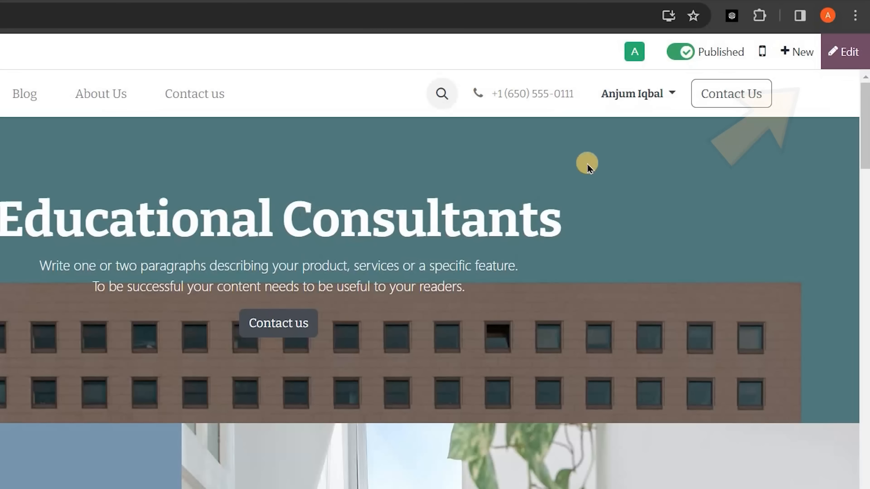
Put the homepage into edit mode and look over its sections
left_click(850, 52)
scroll(798, 192, "down", 10)
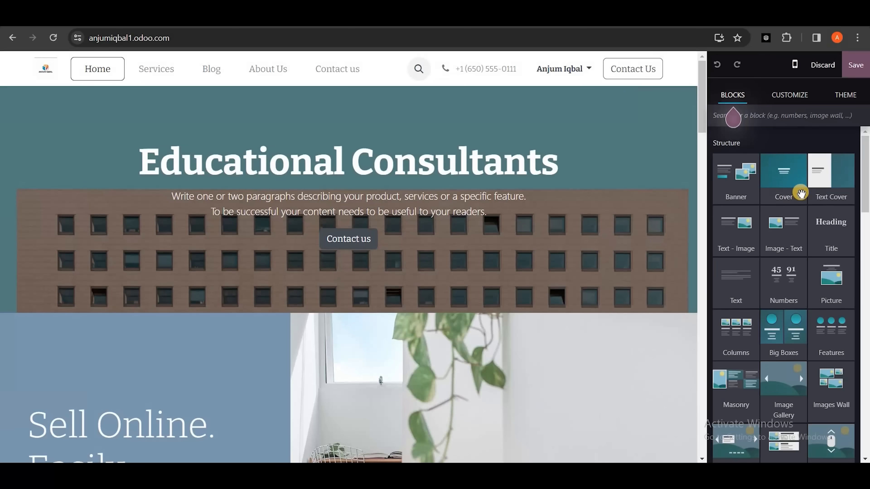
scroll(800, 242, "down", 10)
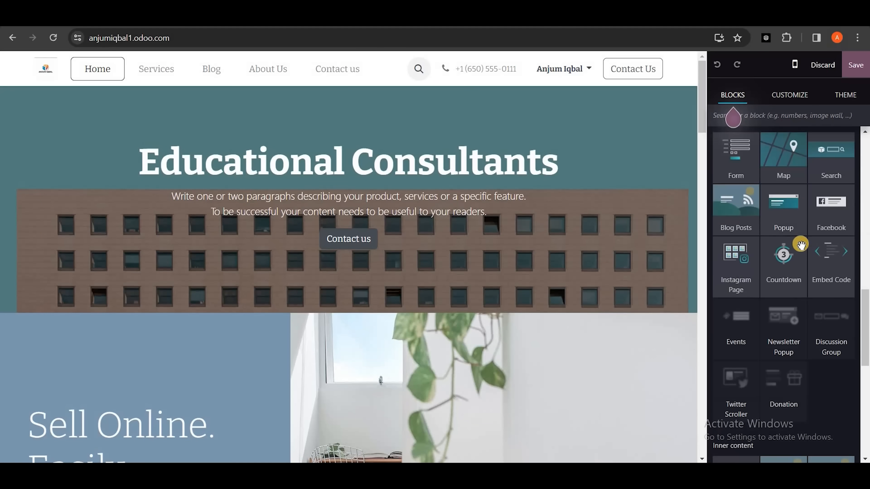
scroll(801, 235, "up", 4)
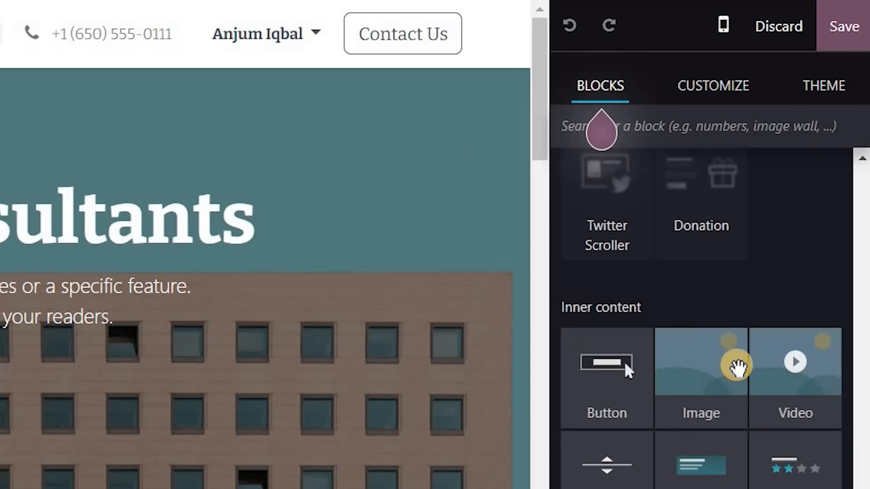
scroll(724, 189, "up", 10)
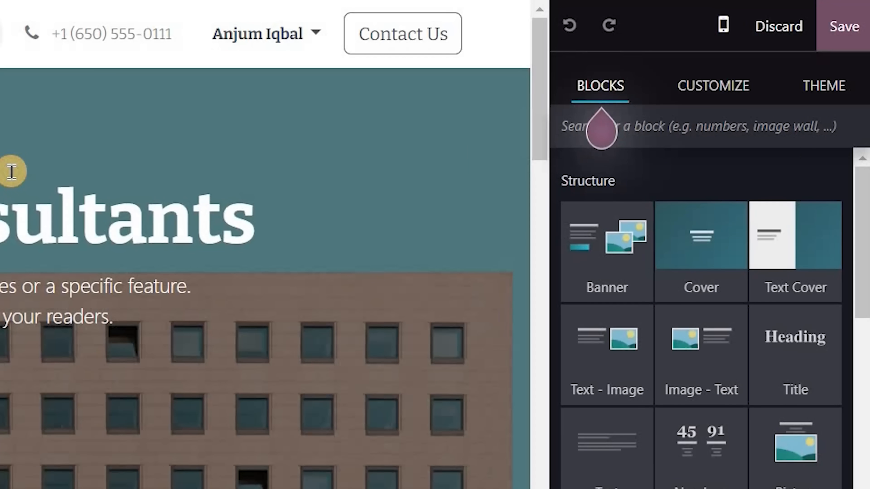
Delete the cover, building-image, 12/45/8 numbers, color blocks and remaining sections
left_click(12, 205)
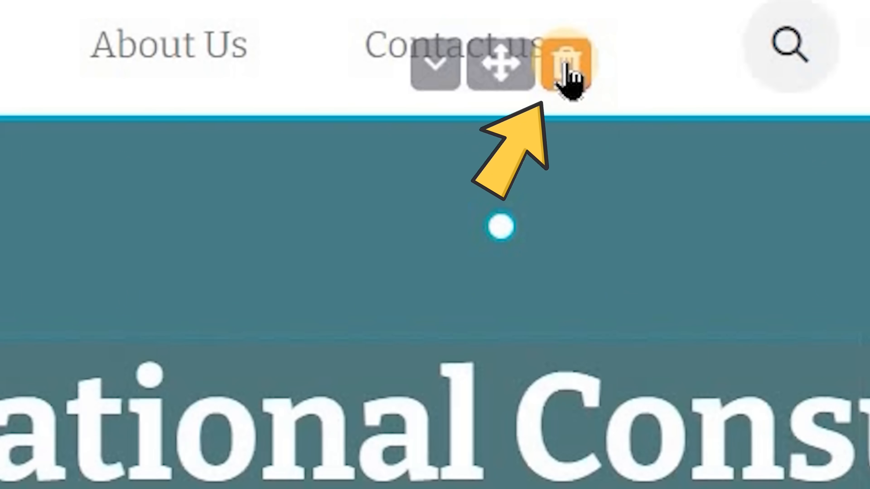
left_click(364, 74)
left_click(569, 69)
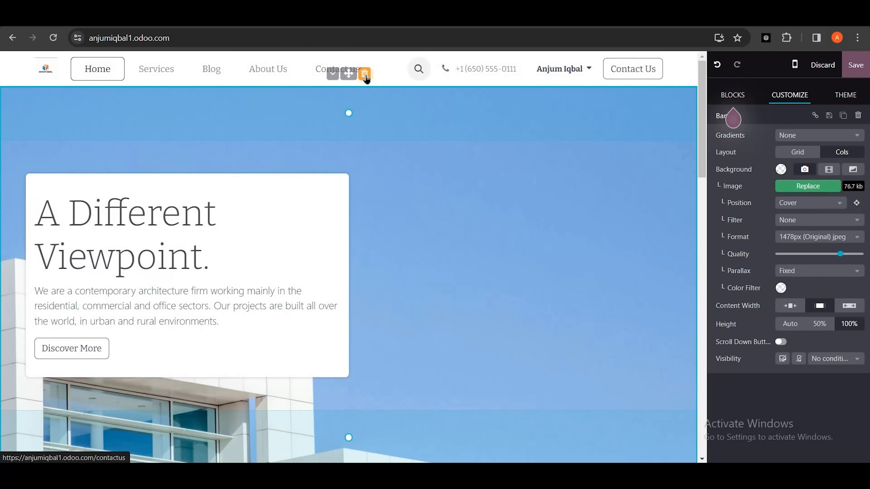
left_click(565, 69)
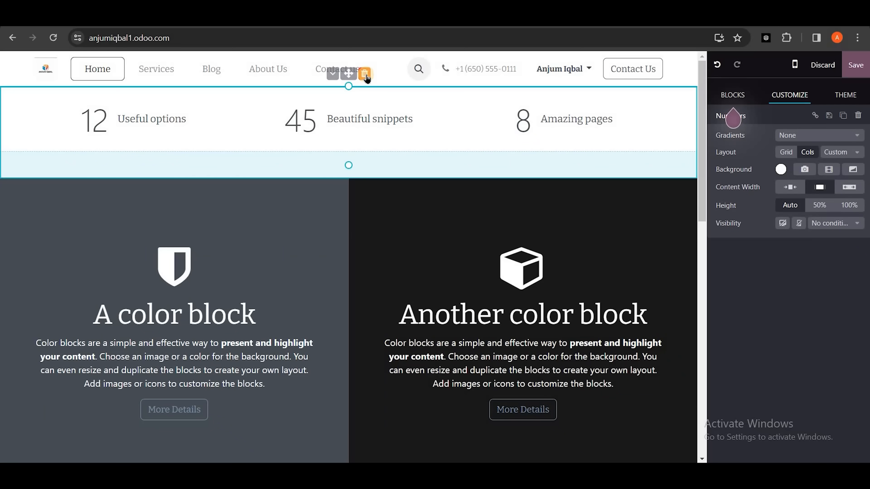
left_click(365, 75)
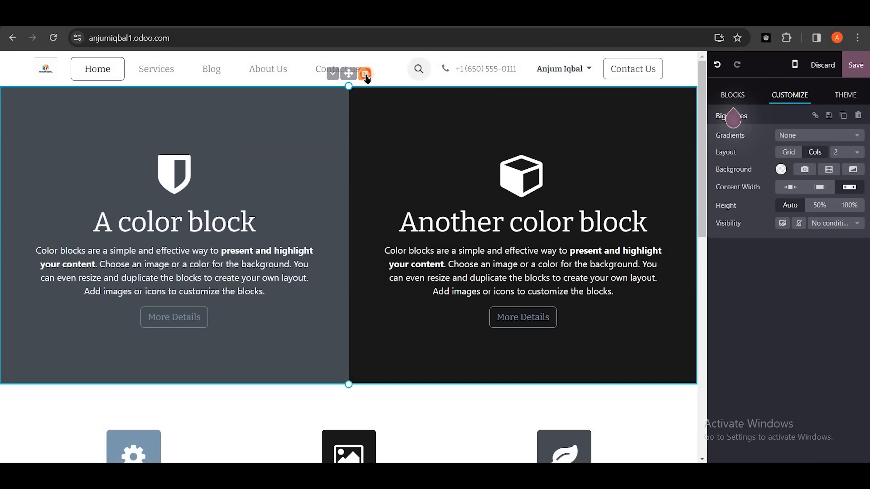
left_click(365, 74)
left_click(364, 74)
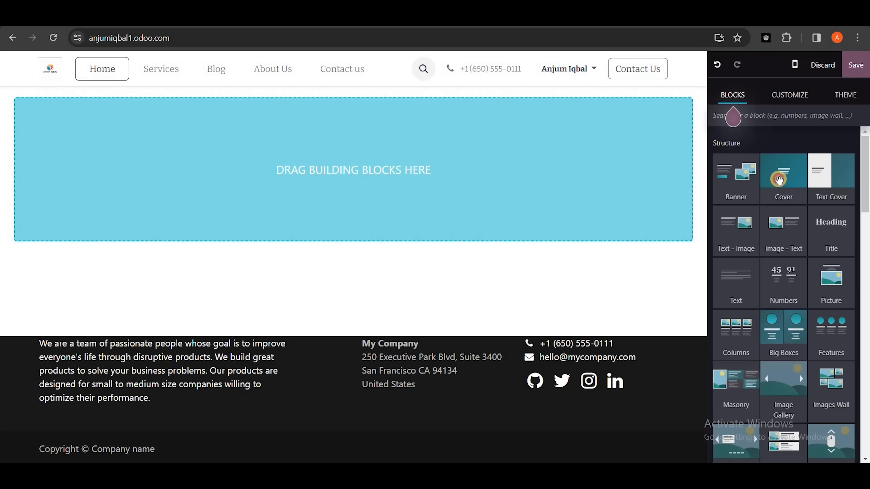
Drop a Cover block on the empty page and retitle its headline 'Educational Consultant'
left_click_drag(425, 181, 438, 156)
triple_click(478, 155)
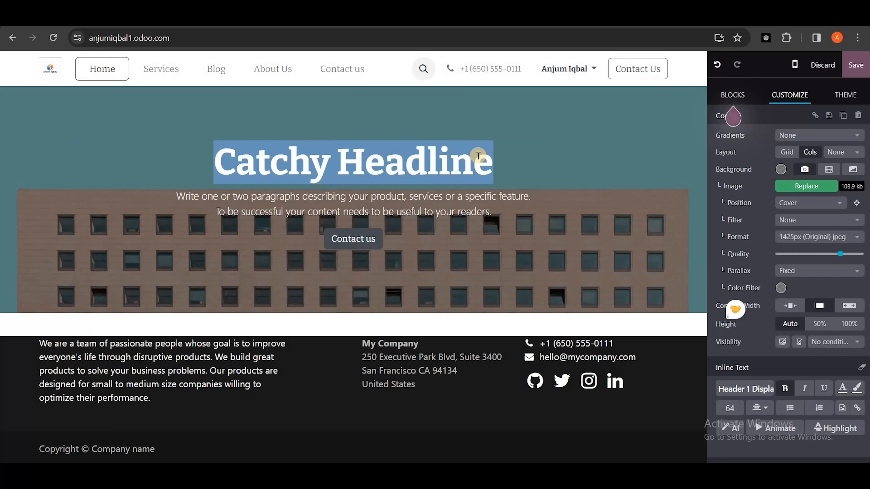
type("Educational Consultant")
left_click(181, 192)
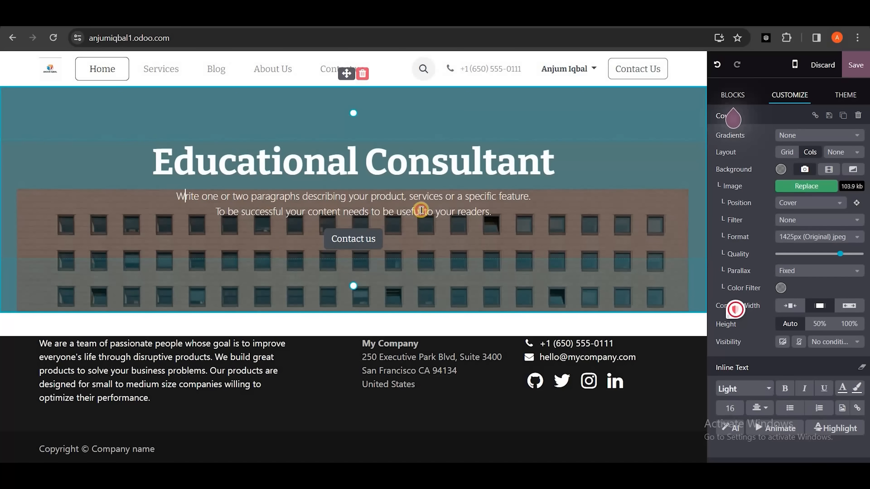
left_click_drag(536, 217, 525, 205)
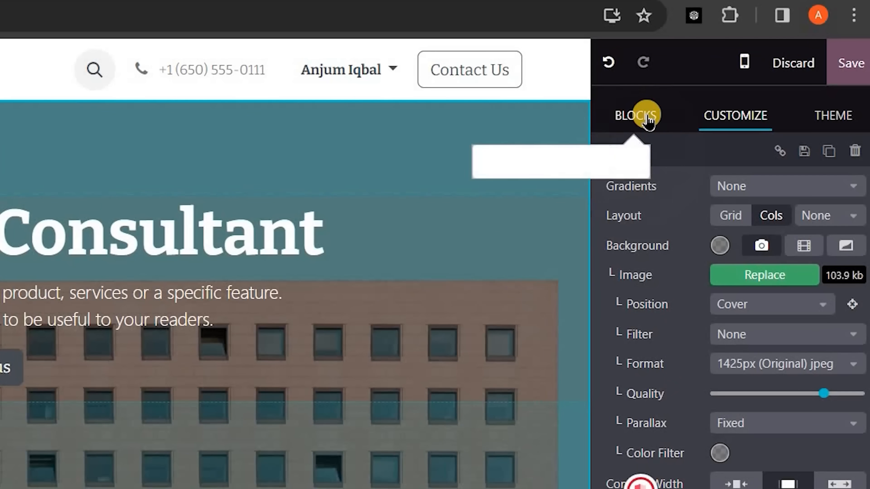
left_click(733, 95)
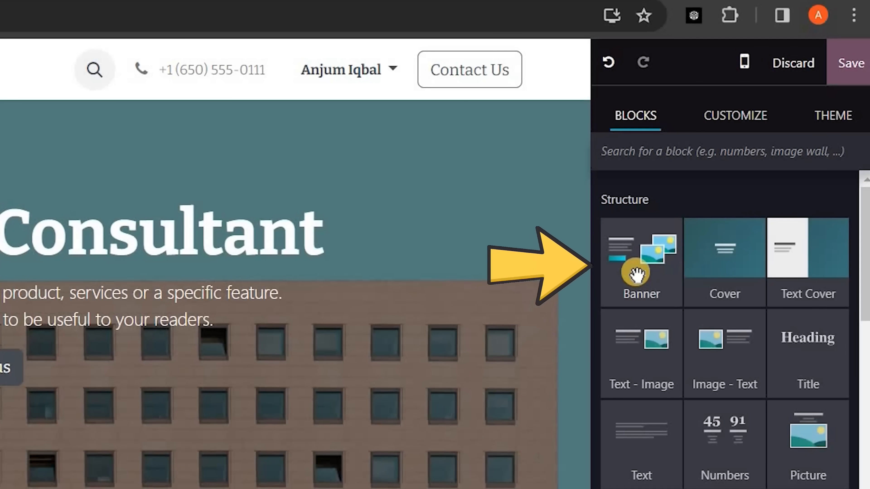
Add a Banner section below the hero and select its 'A Different Viewpoint.' heading
left_click_drag(588, 314, 427, 353)
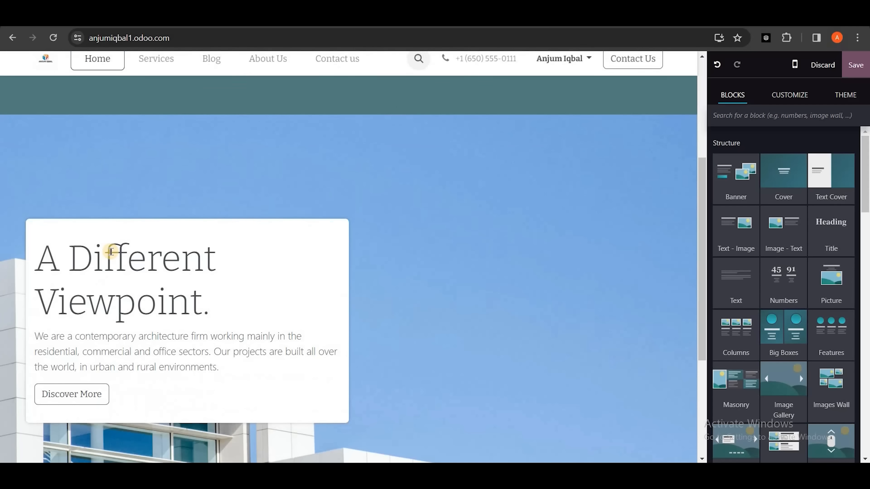
left_click(111, 251)
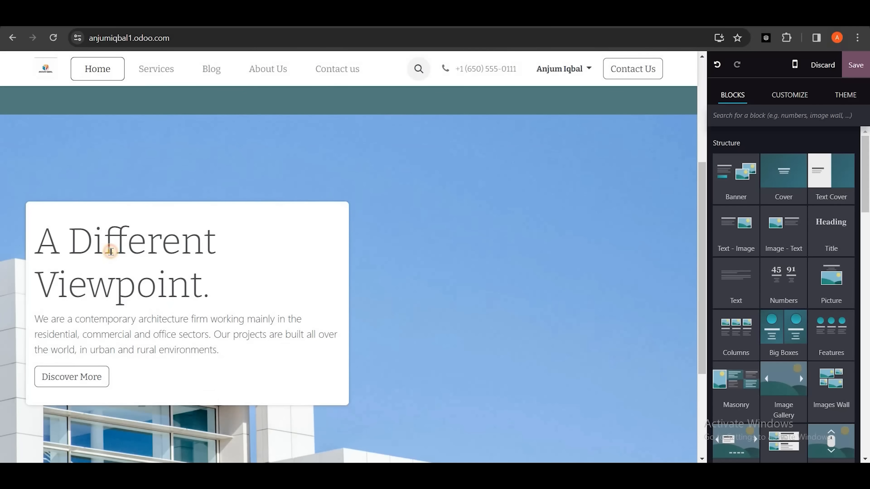
triple_click(110, 251)
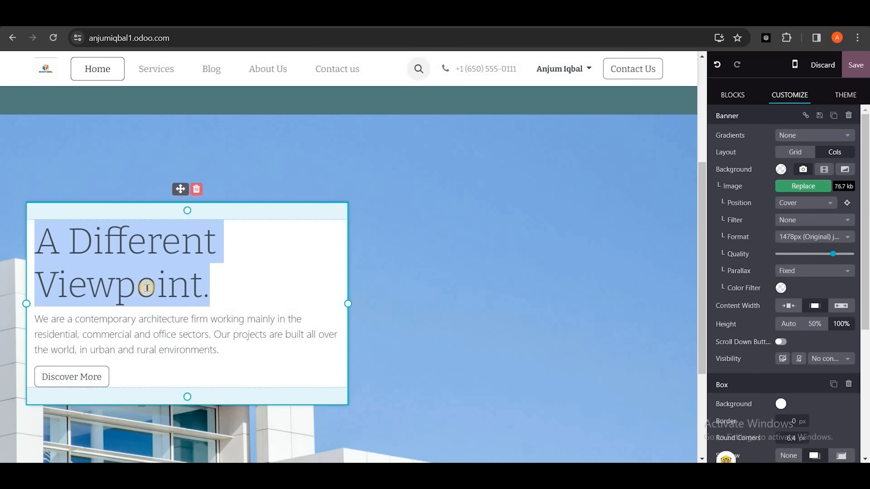
Add a Carousel section above the footer with a 2-second slide speed
left_click(738, 94)
scroll(757, 220, "down", 4)
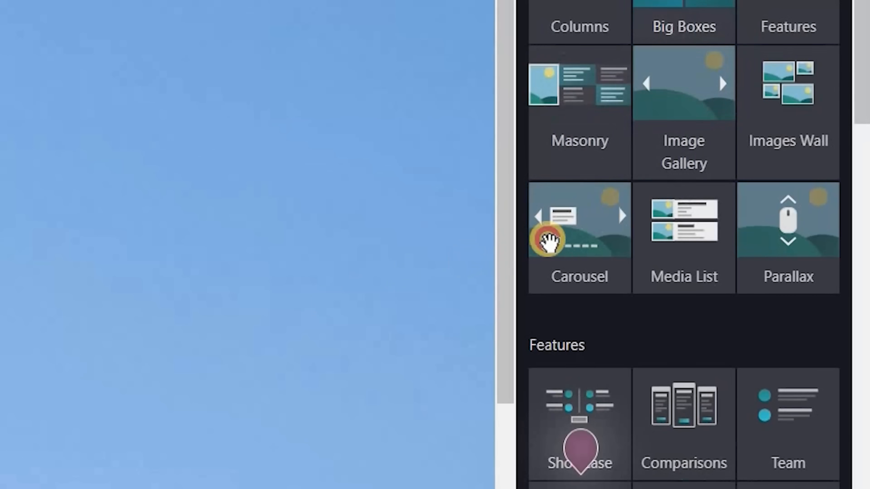
left_click_drag(722, 299, 576, 361)
left_click_drag(229, 377, 410, 384)
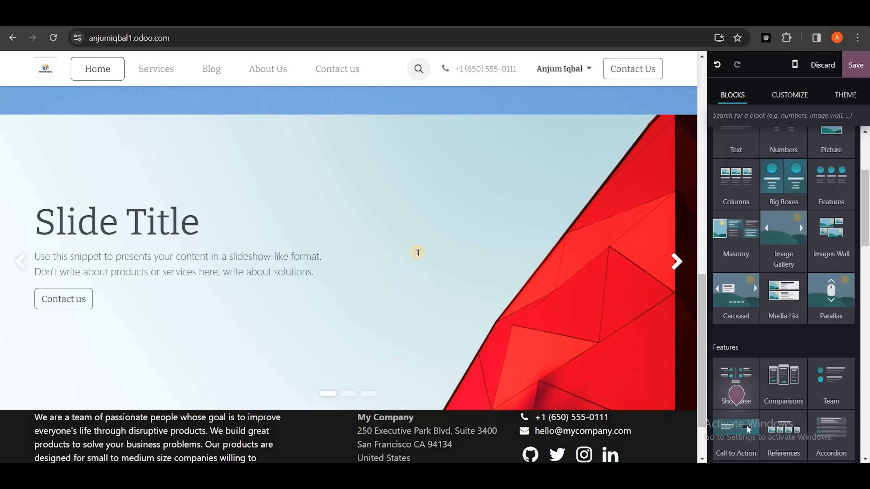
left_click(417, 252)
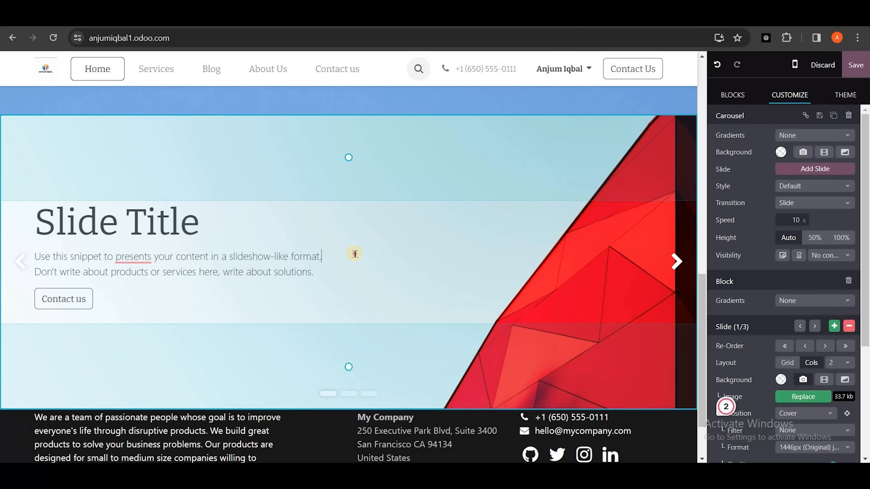
left_click(816, 217)
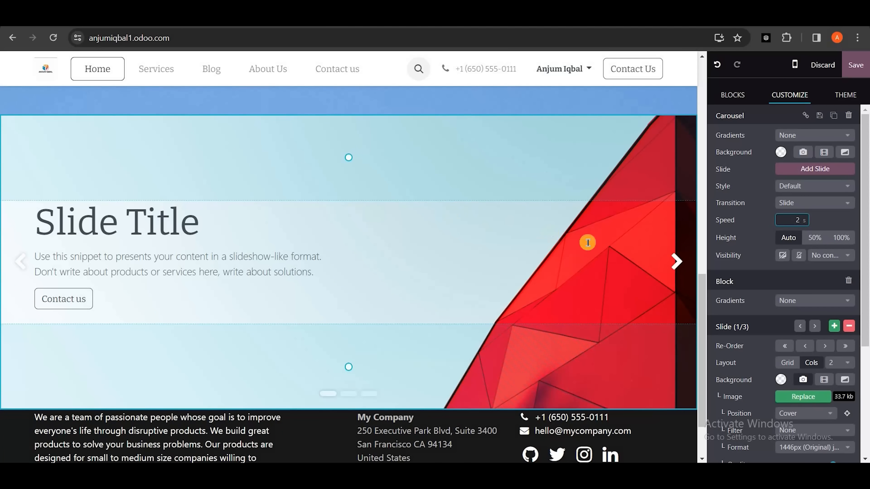
left_click(352, 268)
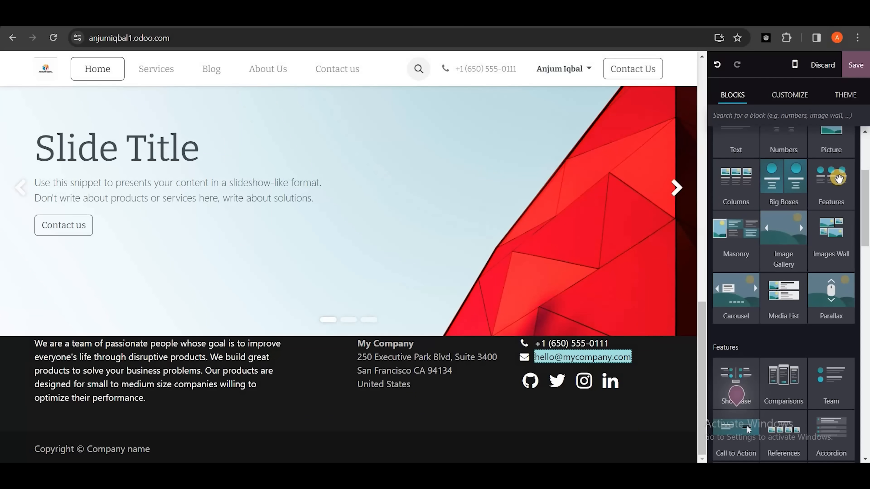
Insert a Features section above the footer and select its feature headings
left_click_drag(361, 336, 340, 350)
scroll(602, 219, "down", 2)
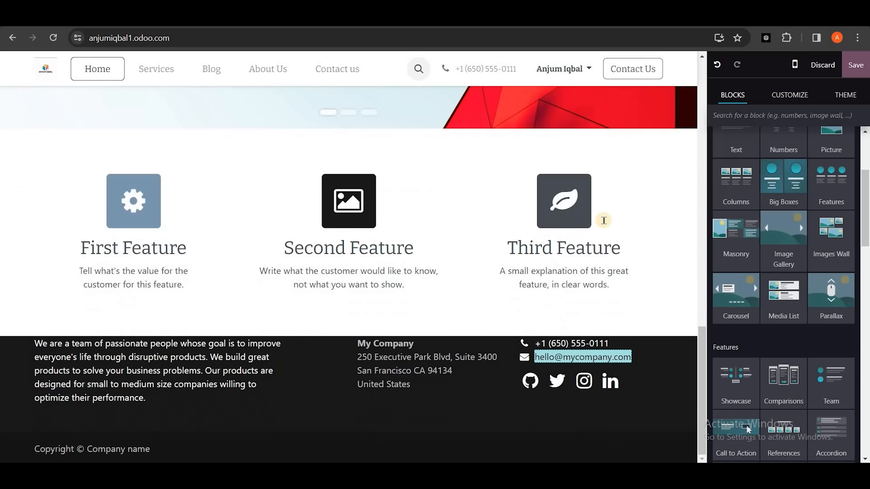
triple_click(337, 248)
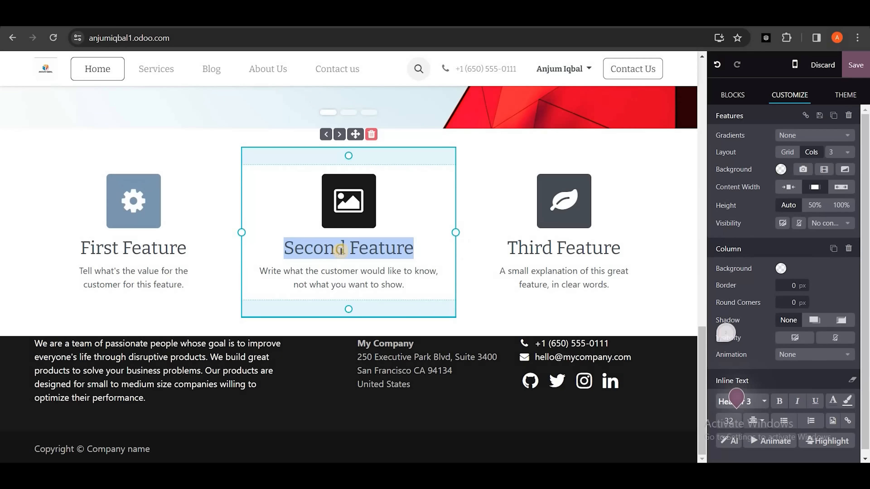
triple_click(142, 252)
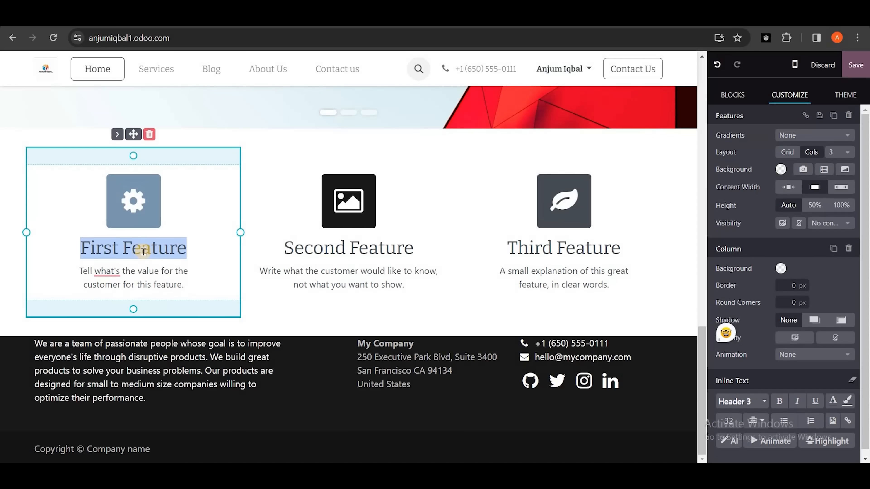
Add a Comparisons pricing table below the features
left_click(741, 94)
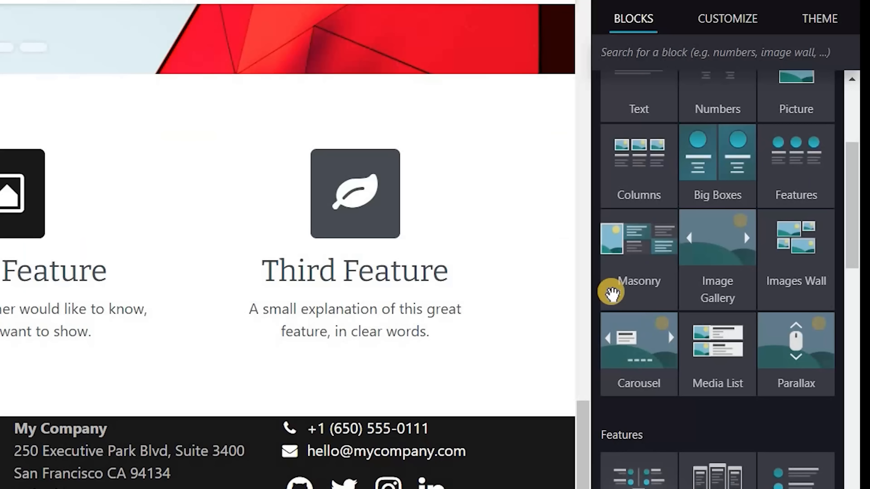
scroll(798, 302, "down", 3)
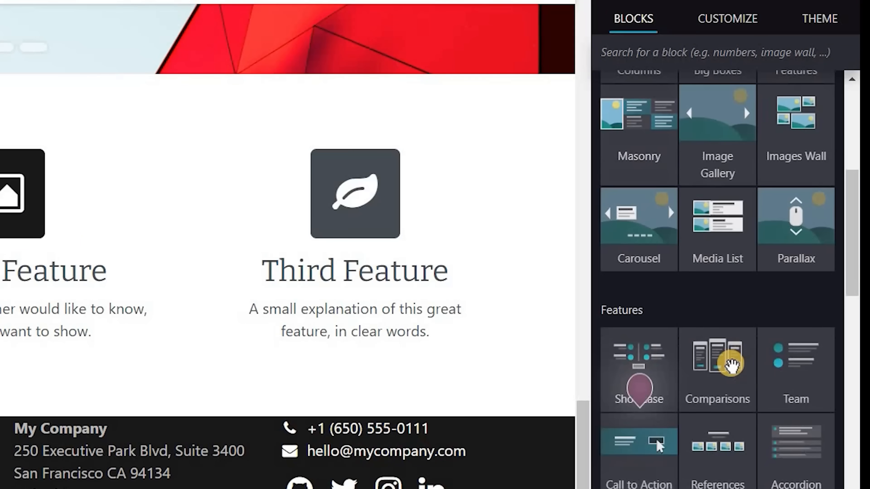
left_click_drag(731, 365, 142, 474)
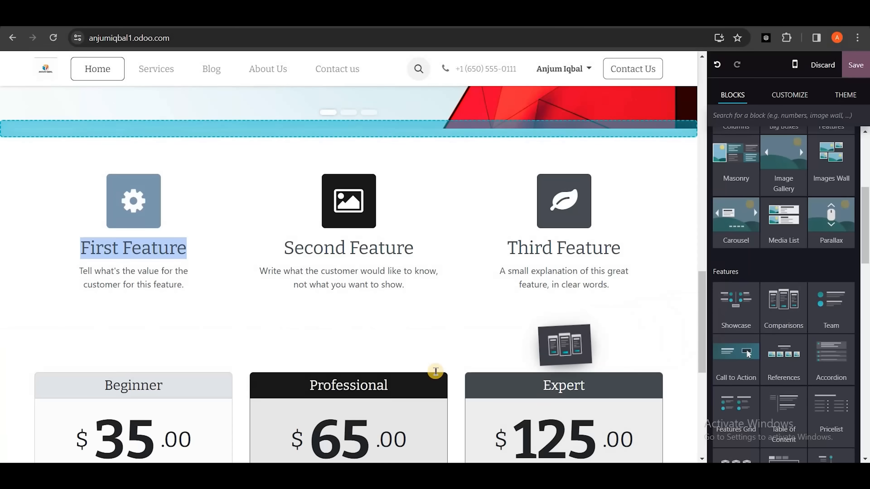
left_click_drag(436, 371, 432, 368)
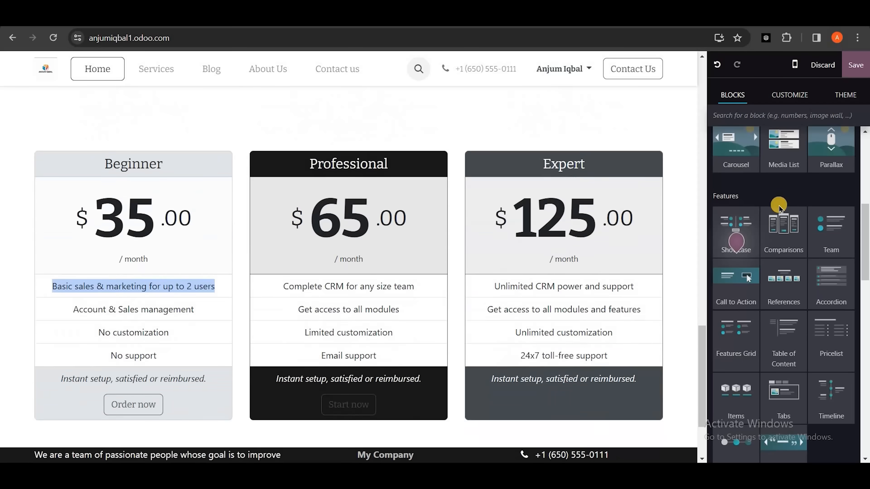
Add a Map block between the pricing table and the footer
scroll(780, 225, "down", 4)
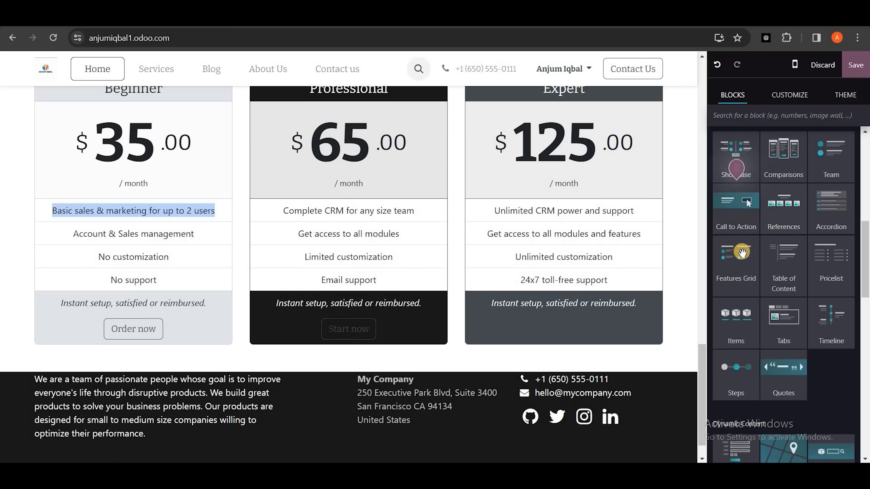
scroll(767, 228, "down", 6)
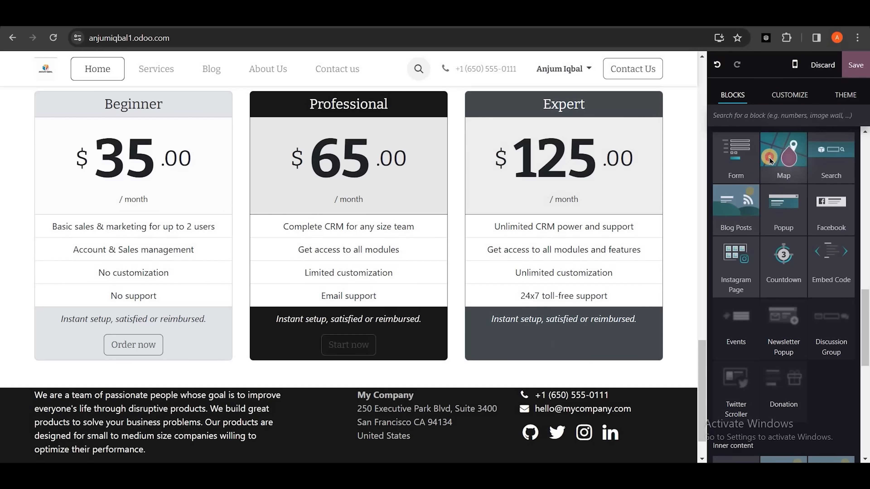
left_click_drag(487, 391, 564, 284)
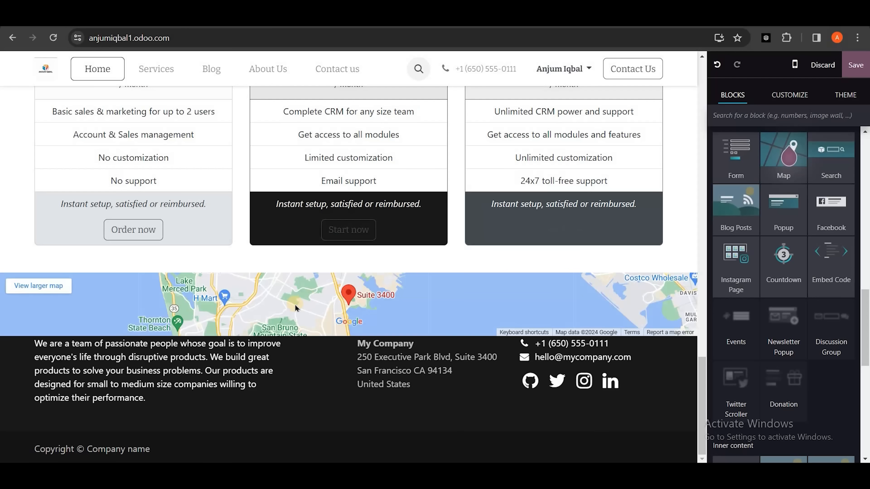
scroll(759, 305, "up", 10)
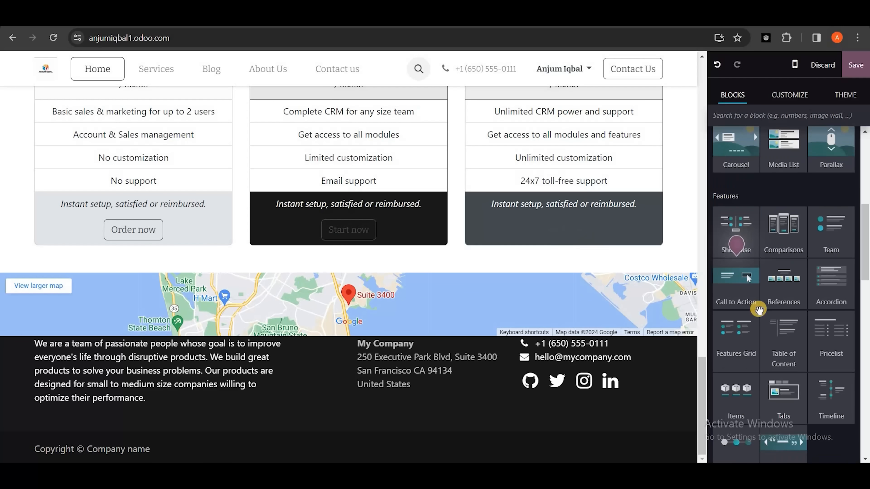
scroll(758, 274, "up", 5)
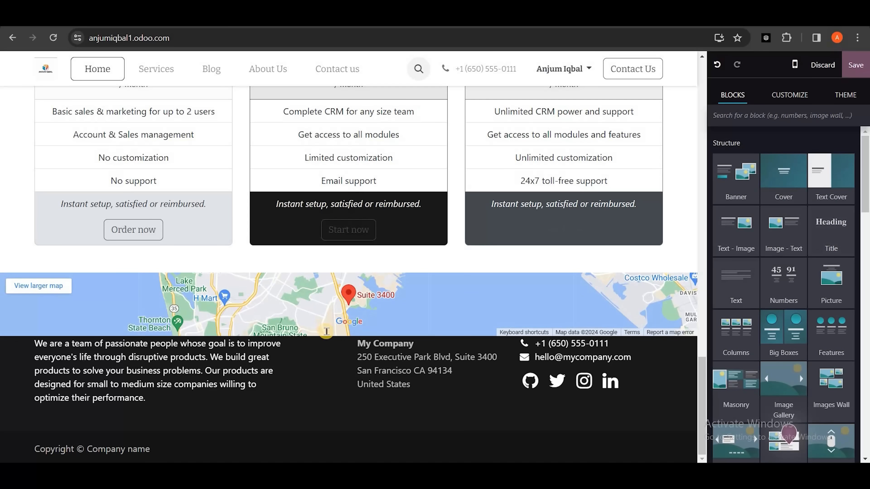
Review the homepage top to bottom, checking where the Services menu item links
scroll(308, 332, "up", 12)
scroll(328, 331, "up", 10)
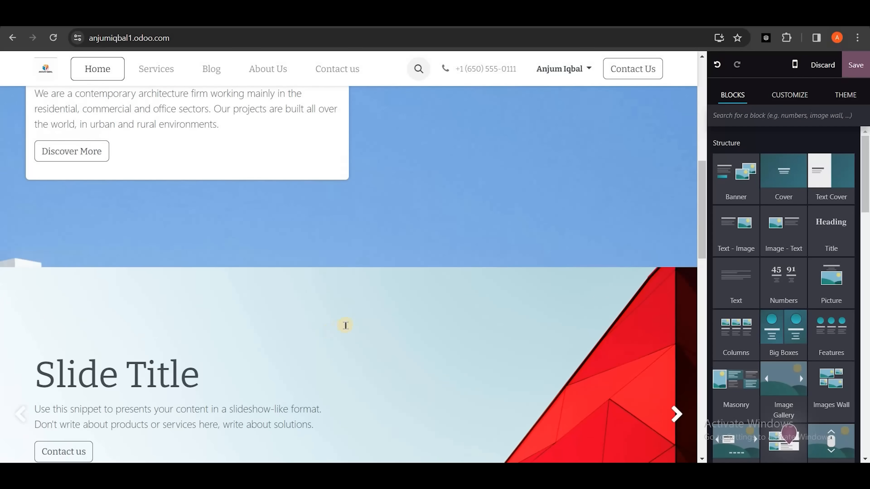
scroll(384, 318, "up", 2)
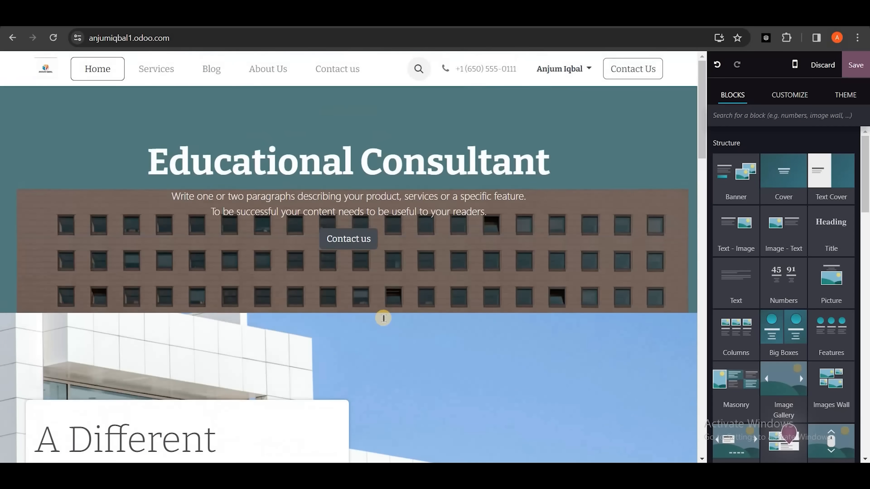
left_click(382, 313)
scroll(357, 239, "down", 5)
scroll(287, 206, "up", 5)
scroll(178, 151, "up", 3)
scroll(109, 72, "up", 2)
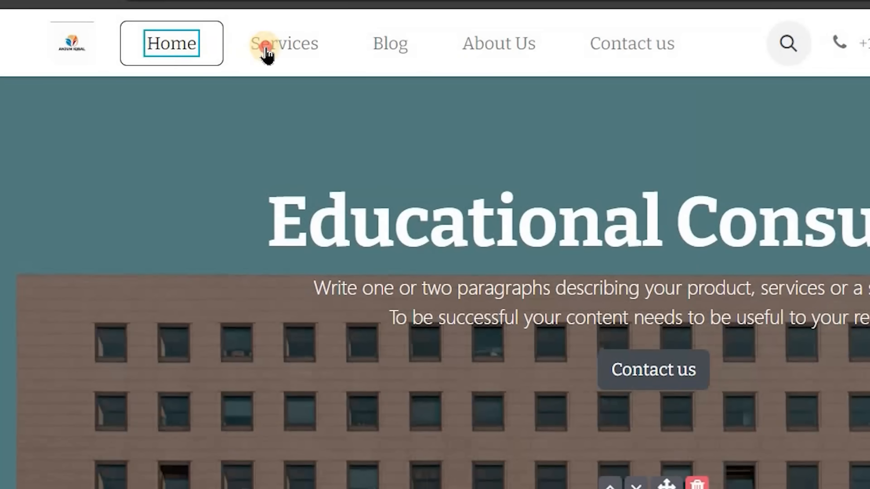
left_click(267, 52)
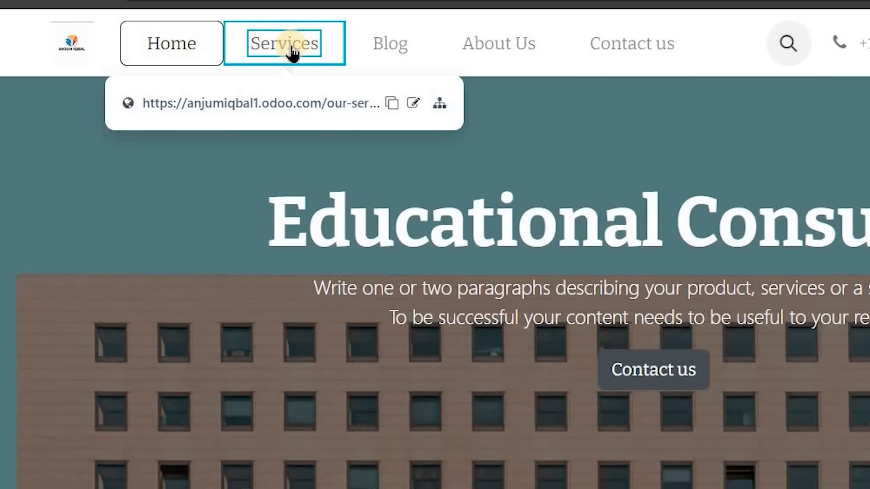
scroll(449, 317, "down", 15)
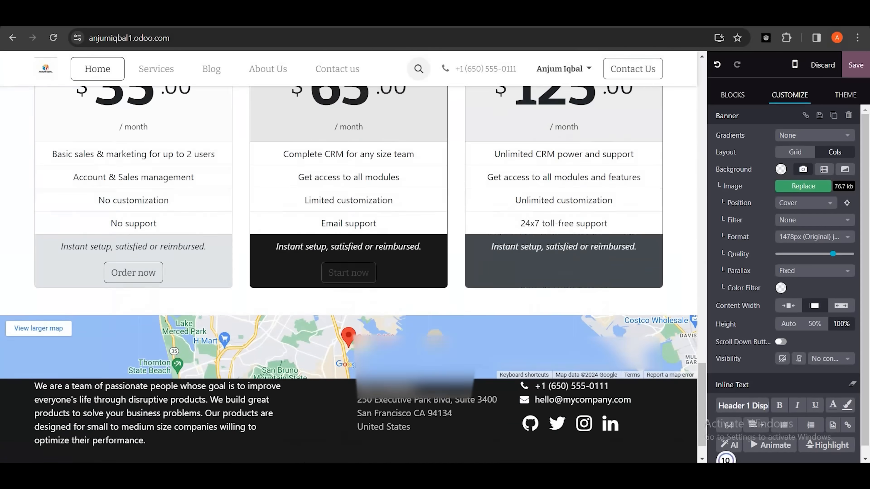
scroll(527, 377, "down", 2)
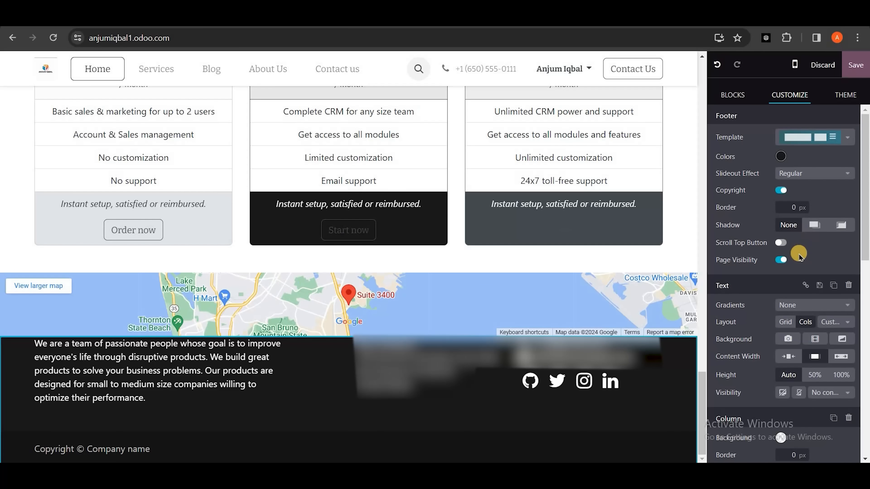
Enable Facebook and YouTube, remove GitHub and Twitter, and enlarge the footer social icons to 3x
scroll(799, 256, "down", 7)
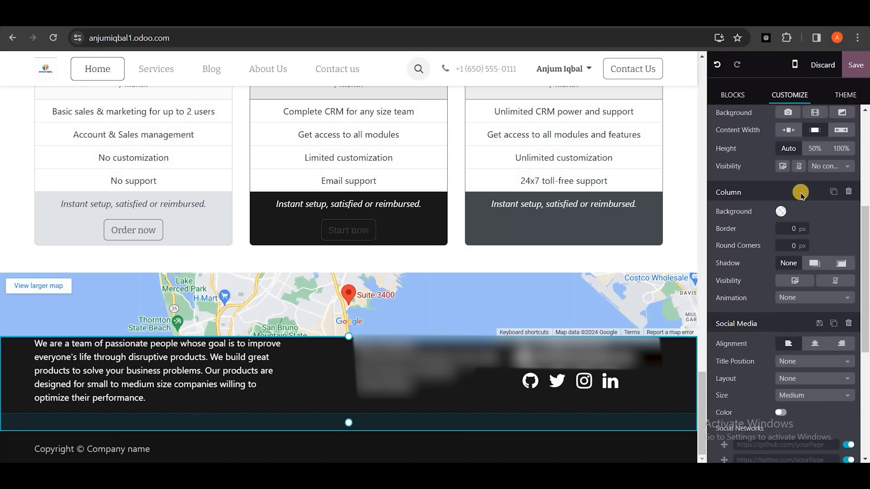
scroll(801, 195, "down", 6)
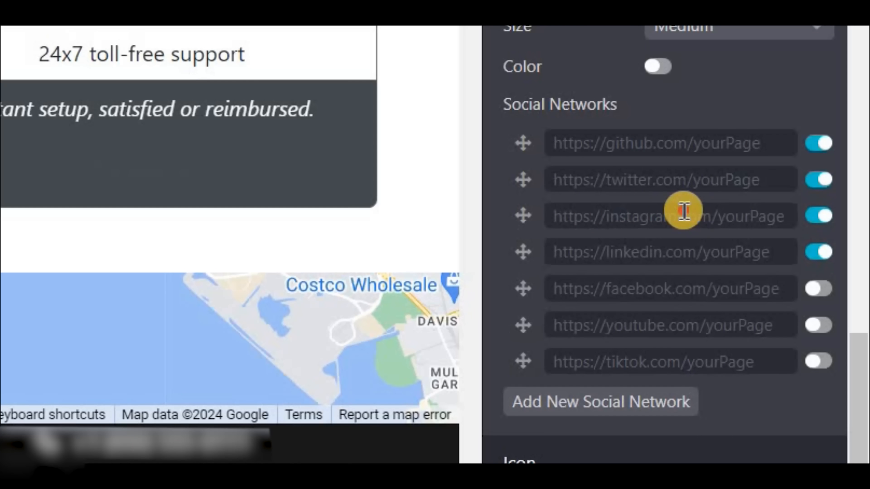
left_click(616, 217)
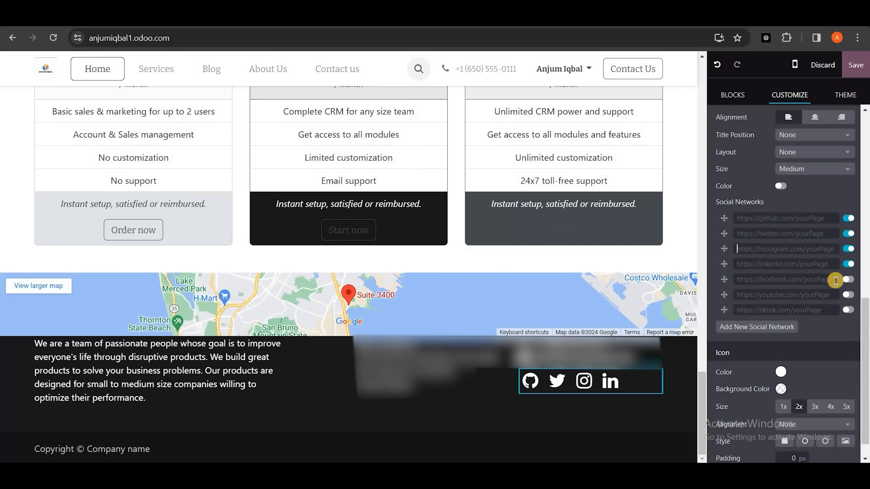
left_click(848, 279)
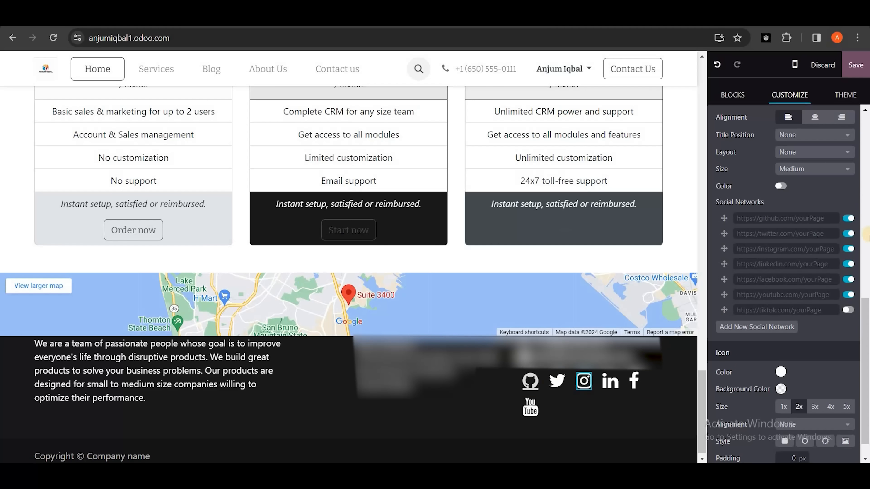
left_click(850, 219)
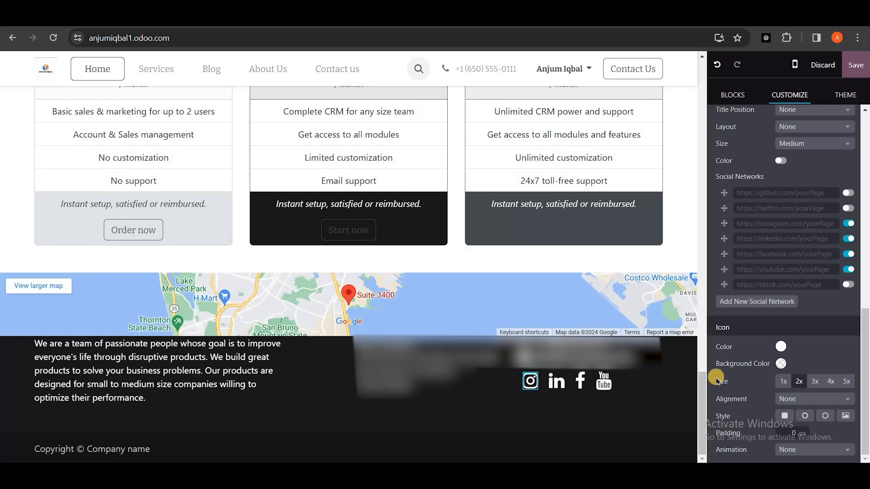
left_click(830, 382)
left_click(820, 380)
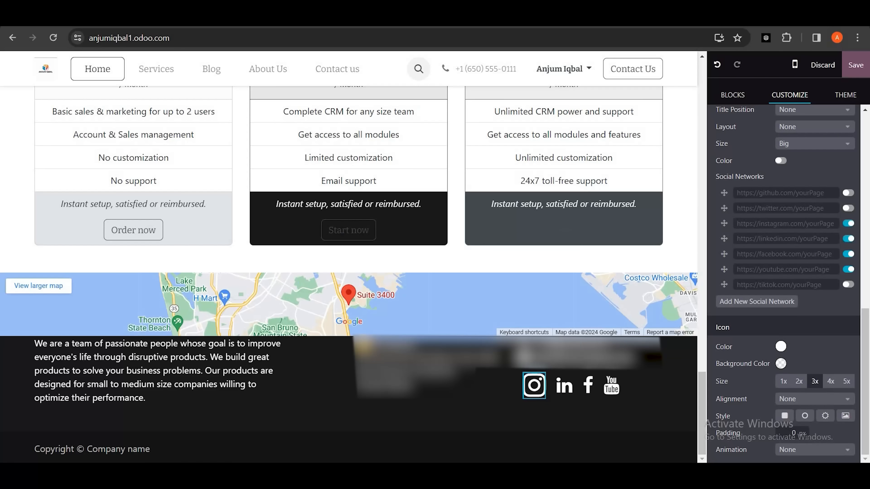
left_click(354, 344)
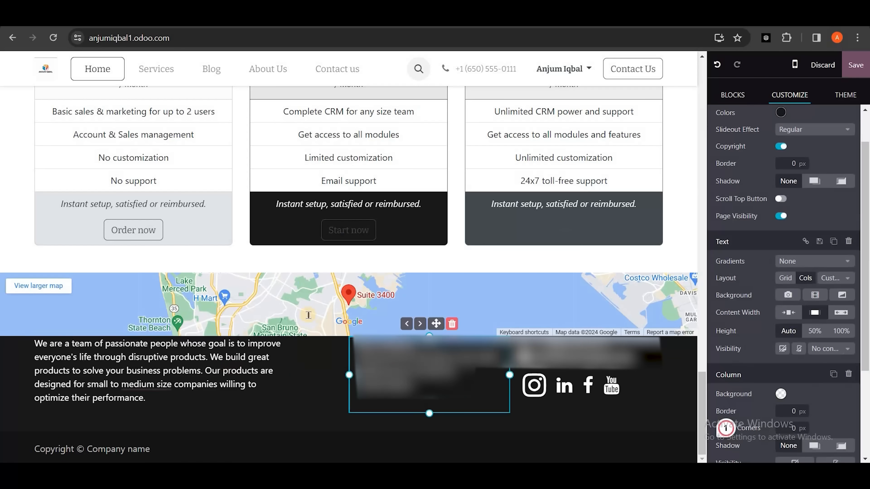
Return to the top of the homepage and save the edits, including the updated footer
scroll(309, 315, "up", 20)
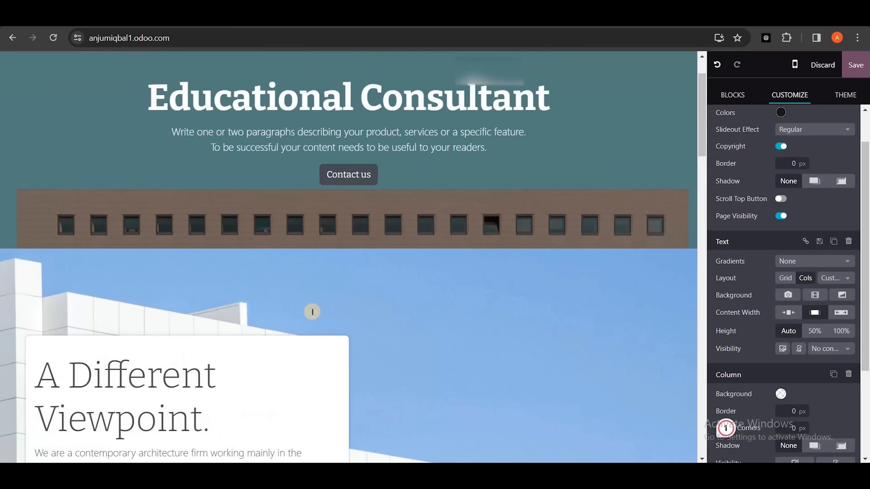
scroll(312, 311, "up", 2)
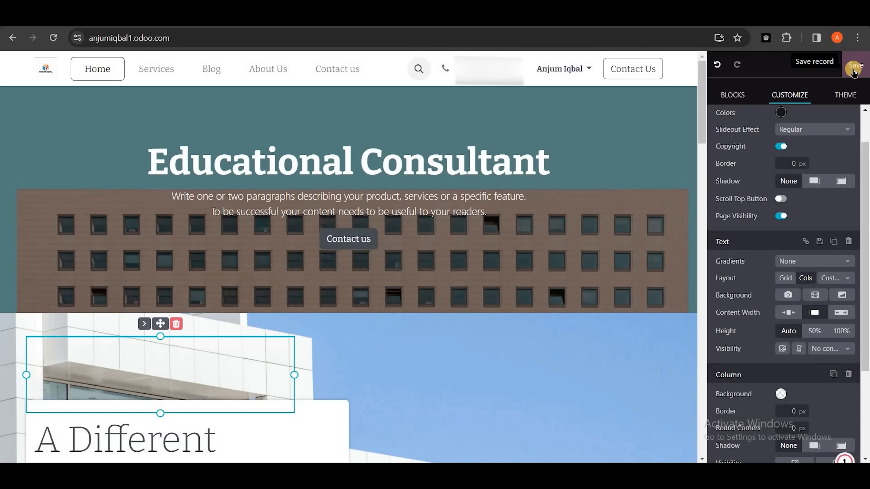
left_click(855, 65)
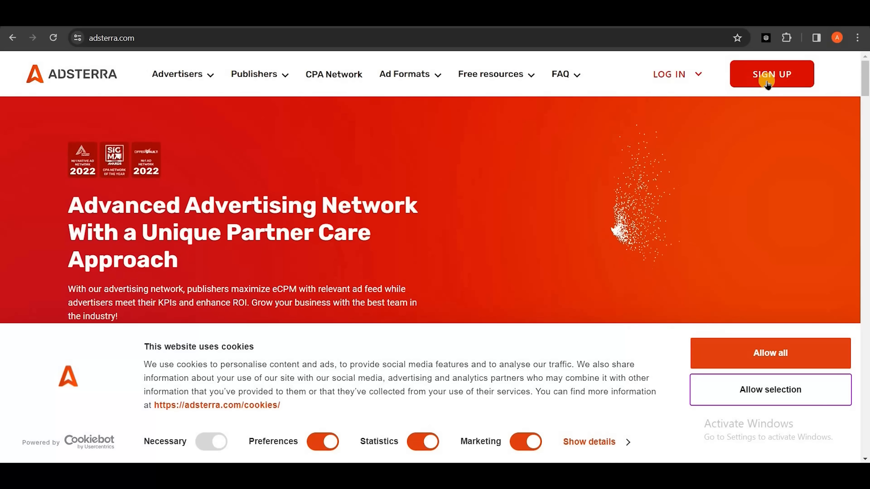
Start a new Adsterra account as a Publisher and begin filling in the sign-up form
left_click(756, 85)
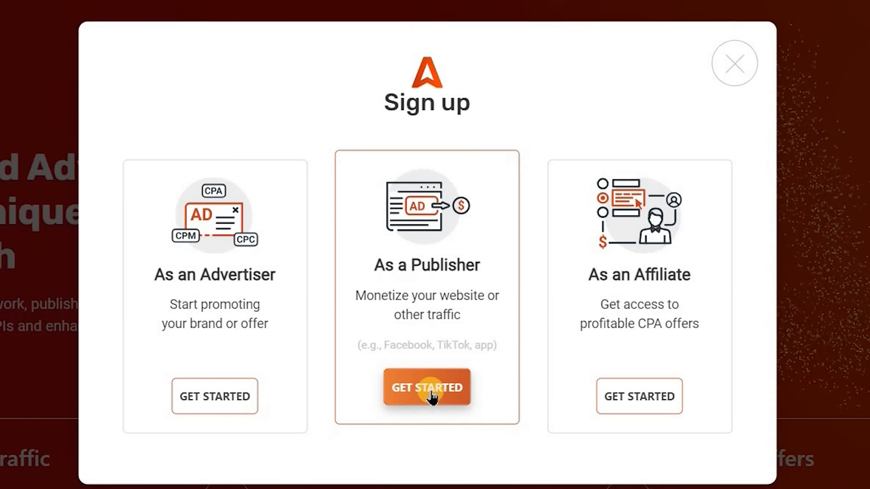
left_click(428, 387)
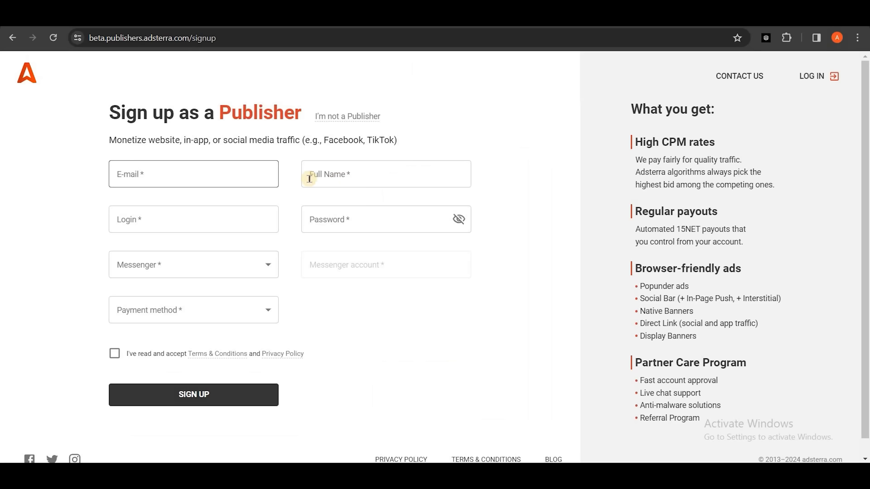
left_click(345, 179)
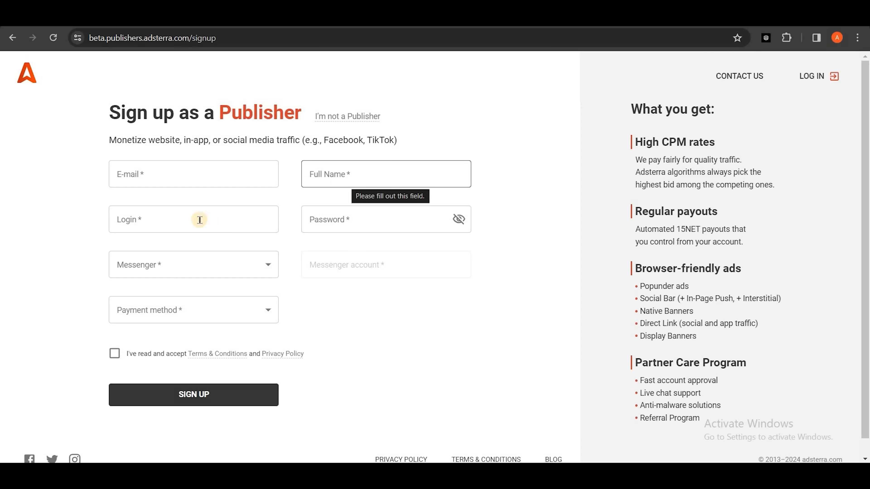
Leave the messenger unset and choose Bank Transfer as the payment method
left_click(167, 262)
left_click(266, 266)
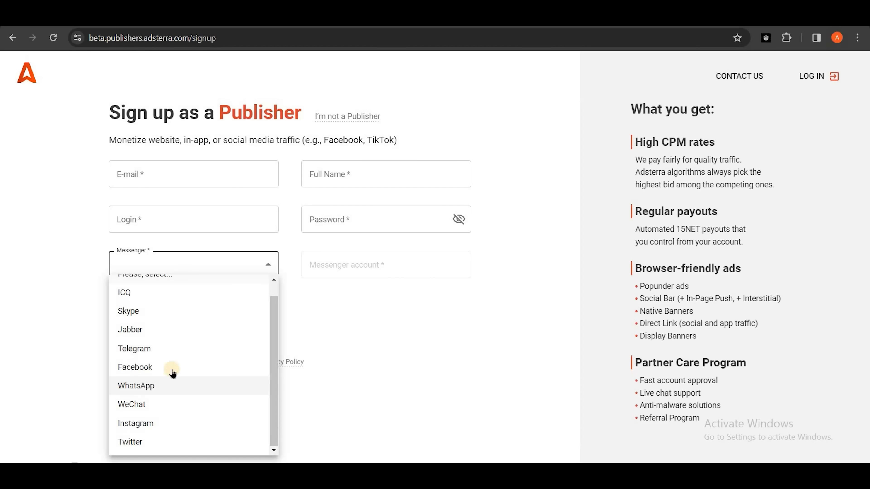
left_click(383, 335)
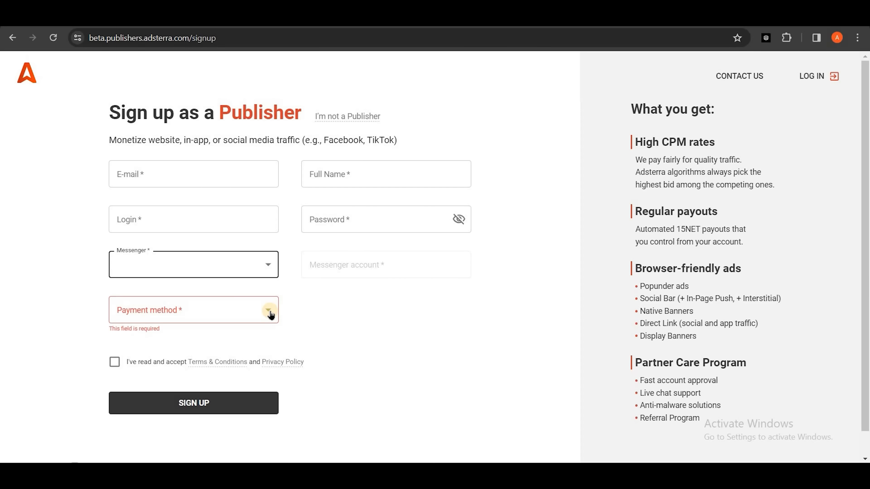
left_click(271, 315)
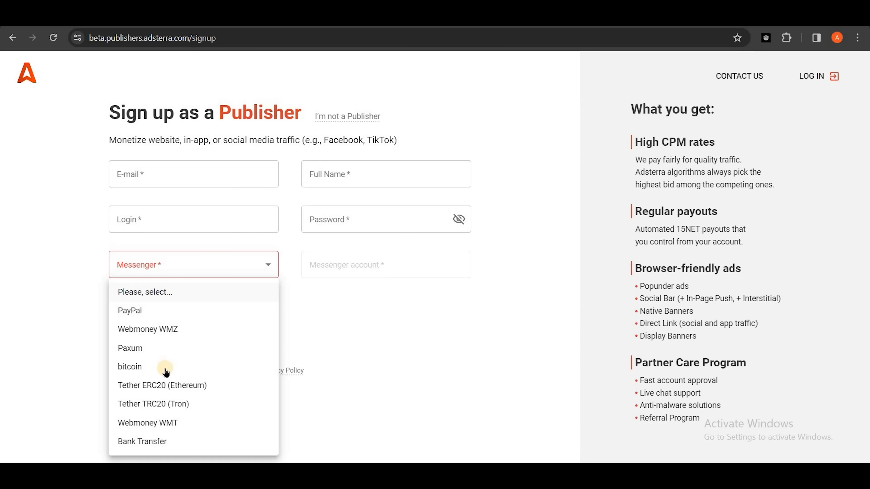
left_click(167, 442)
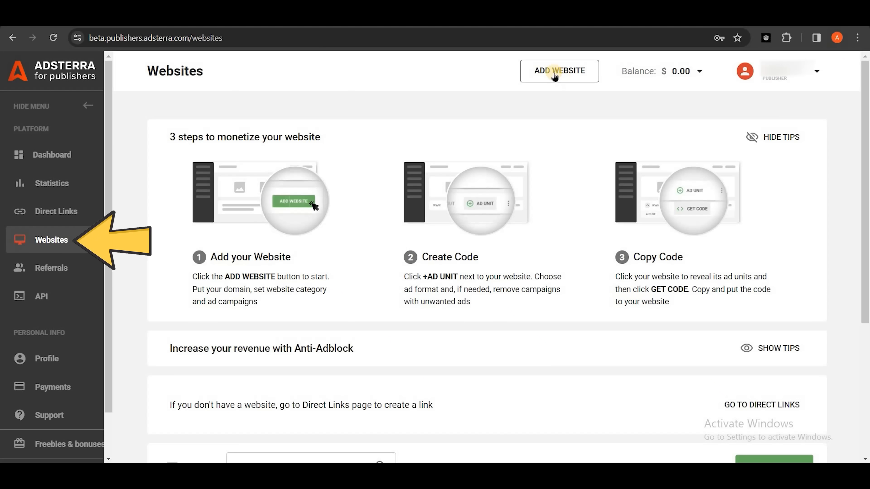
Start a new Adsterra website entry and paste the Odoo site's address as its URL
left_click(546, 73)
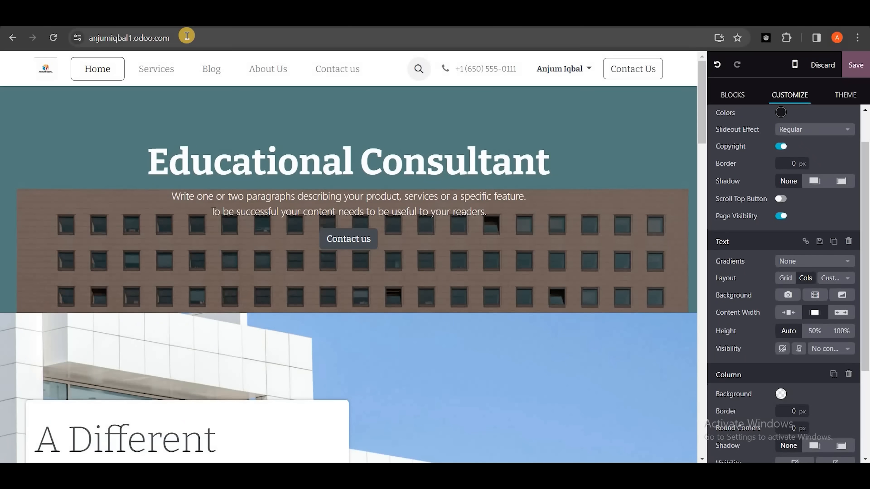
left_click(187, 35)
key("ctrl+c")
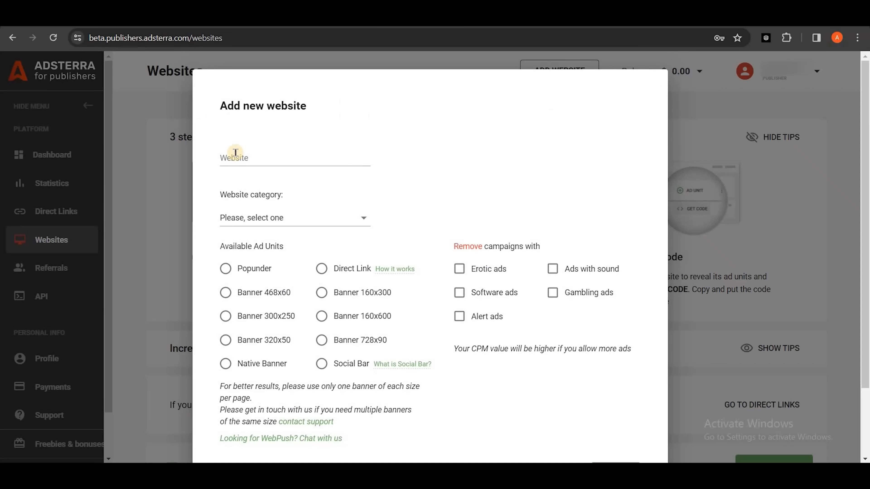
left_click(250, 151)
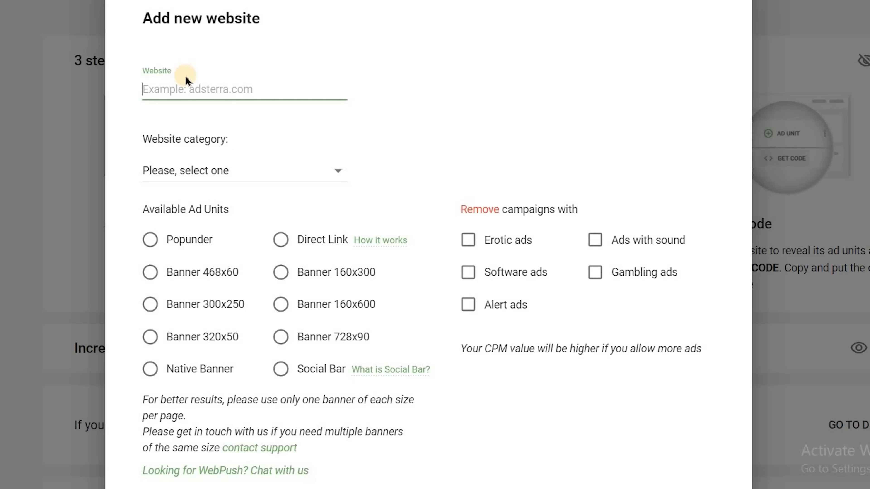
key("ctrl+v")
Set the category to Social, pick Banner 728x90, and submit the site for approval
left_click(313, 178)
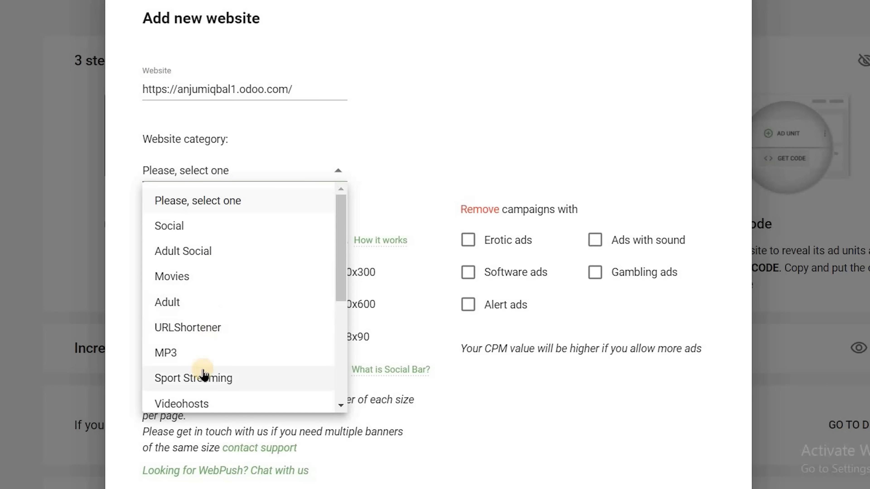
left_click(205, 226)
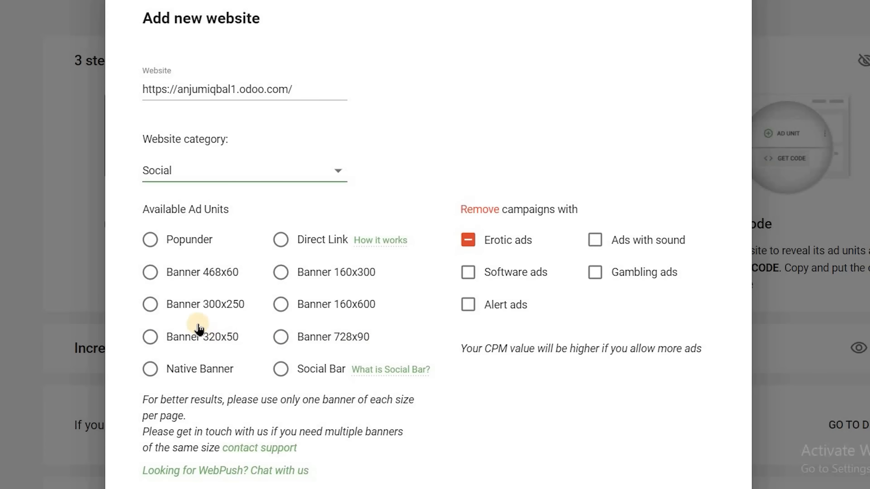
left_click(283, 338)
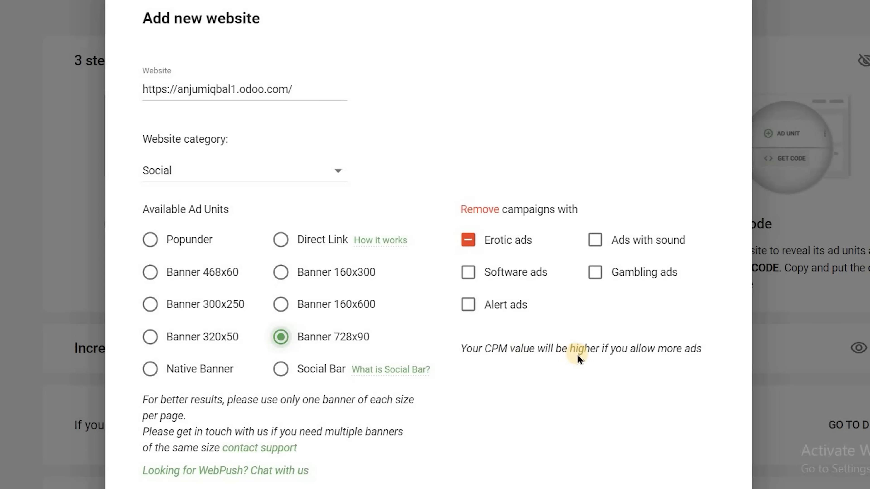
scroll(642, 387, "down", 3)
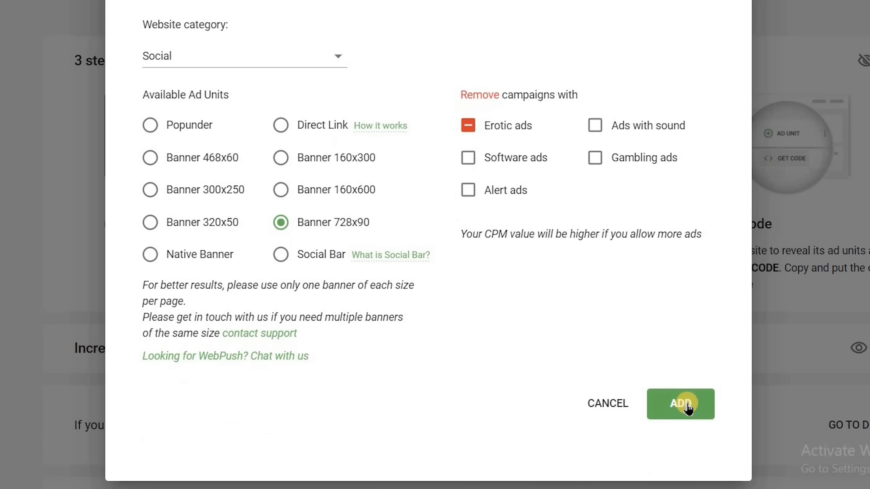
left_click(687, 404)
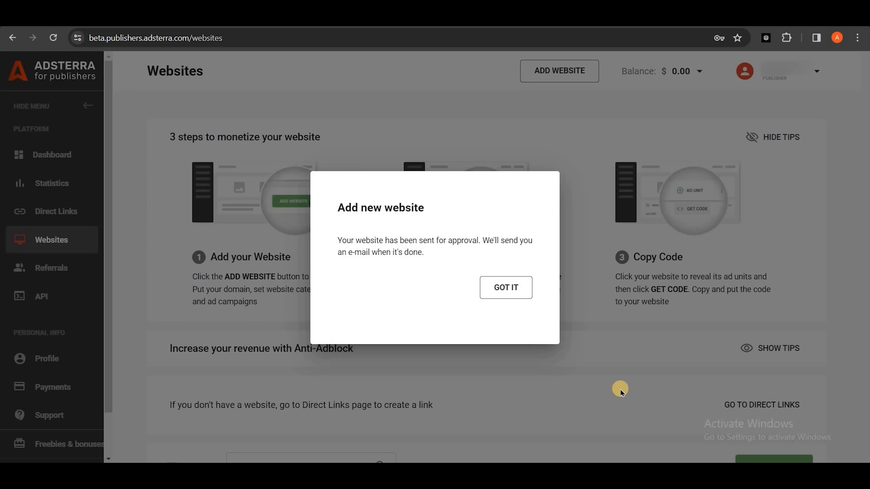
Dismiss the approval confirmation and locate the pending Odoo site in the Websites list
left_click(579, 284)
scroll(578, 284, "down", 5)
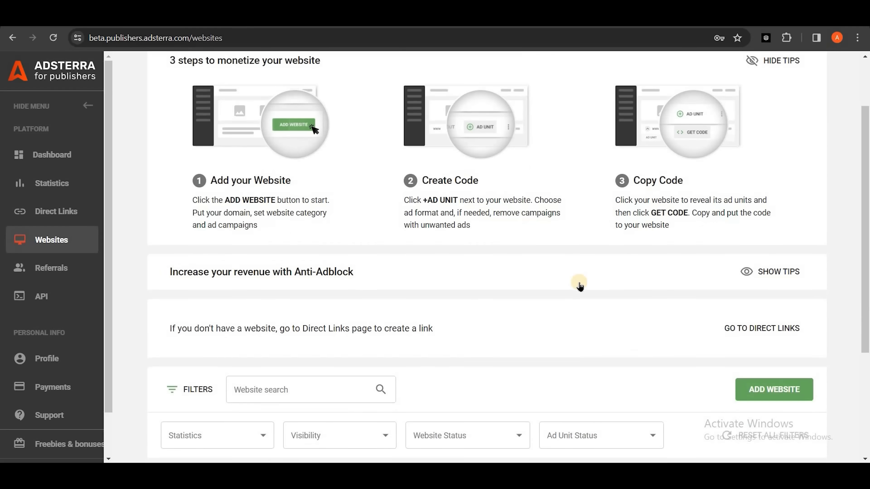
scroll(579, 284, "down", 2)
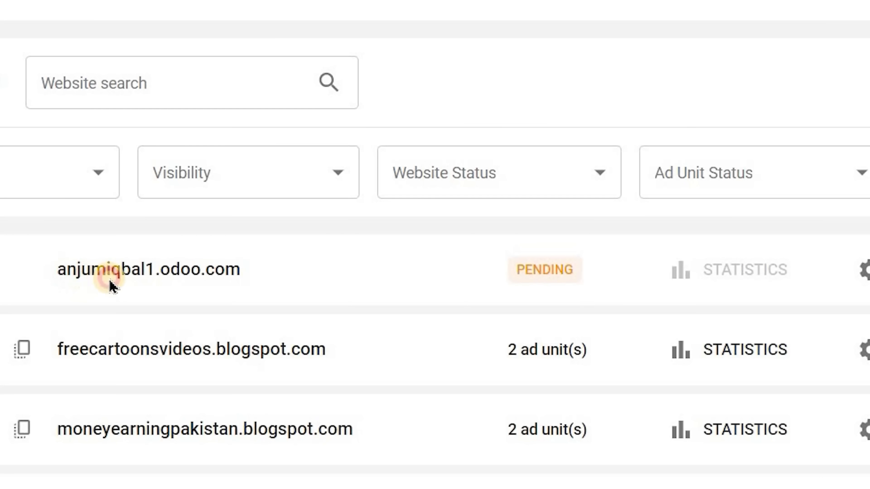
left_click_drag(226, 288, 560, 268)
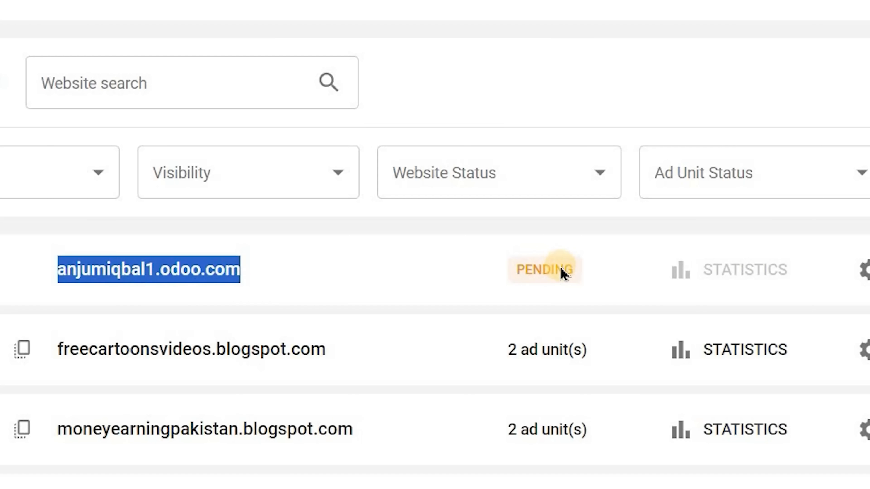
left_click(564, 270)
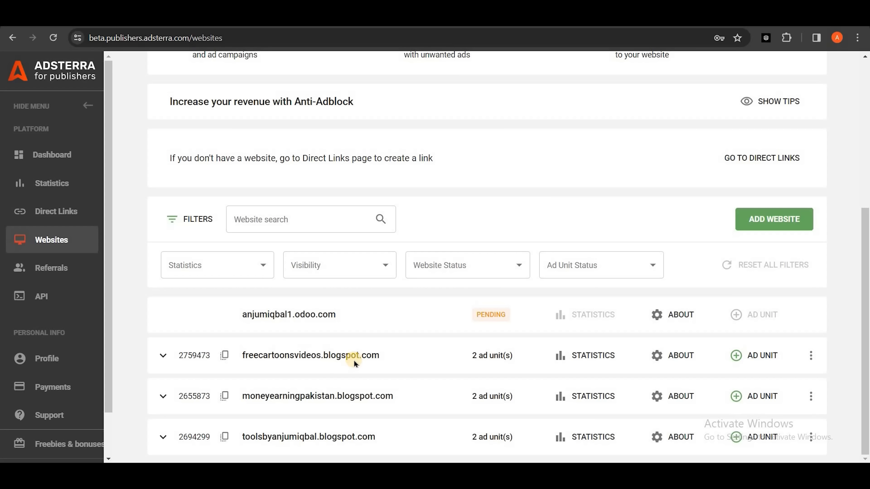
Resubmit the inactive Banner 728x90 of freecartoonsvideos.blogspot.com and reload the Websites list
left_click(160, 355)
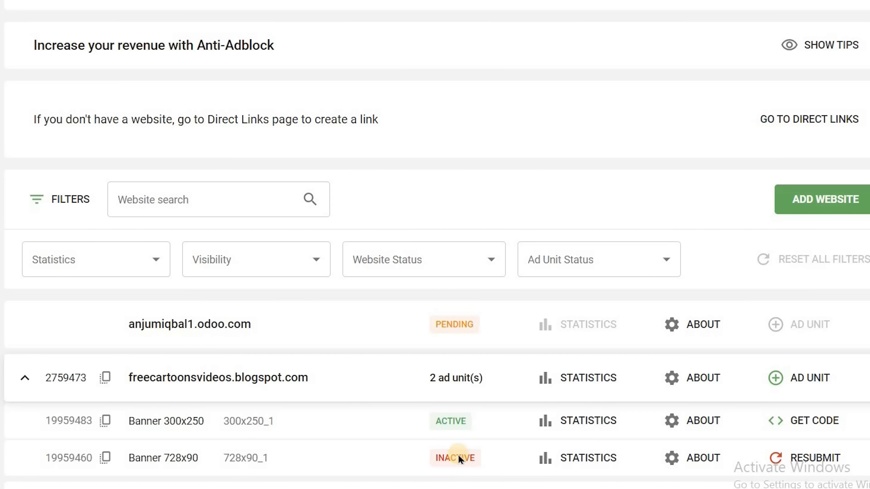
left_click(829, 456)
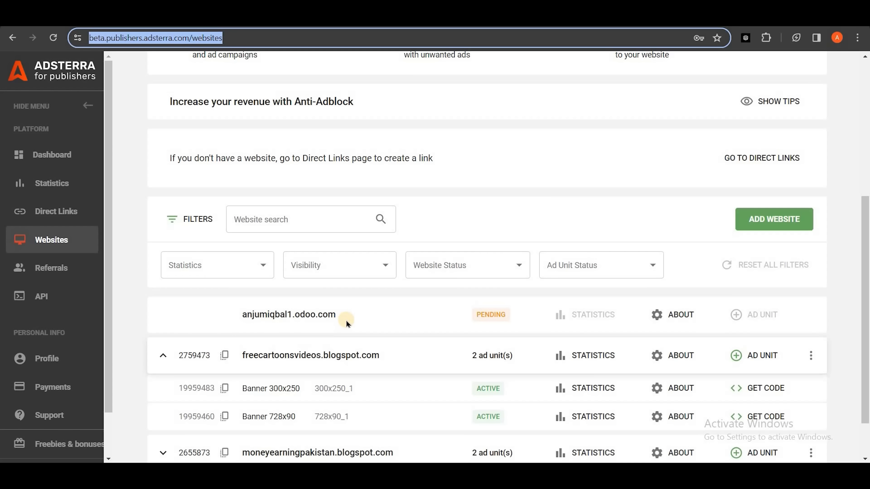
key("Return")
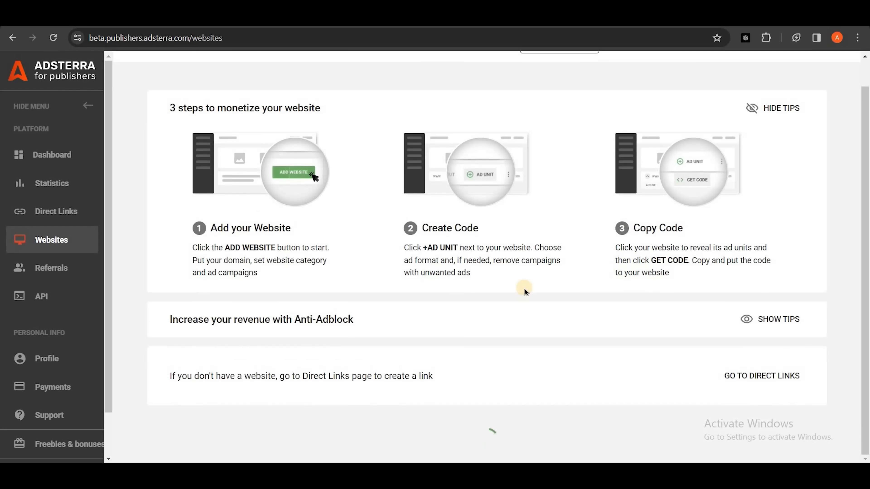
Copy the Banner 728x90 script code for anjumiqbal1.odoo.com
scroll(524, 288, "down", 5)
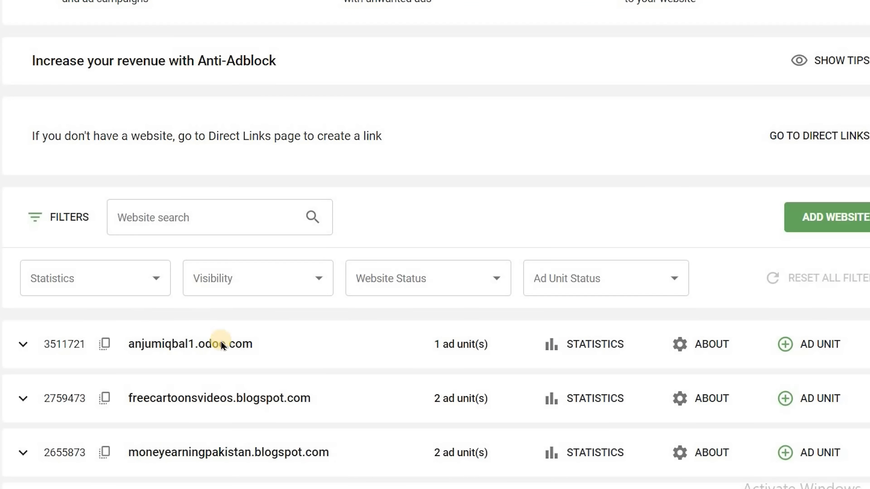
left_click(23, 345)
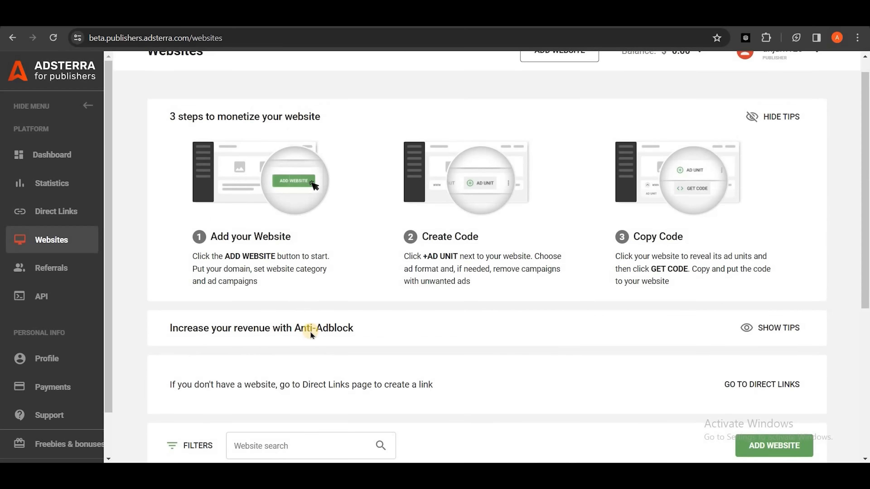
scroll(311, 331, "down", 5)
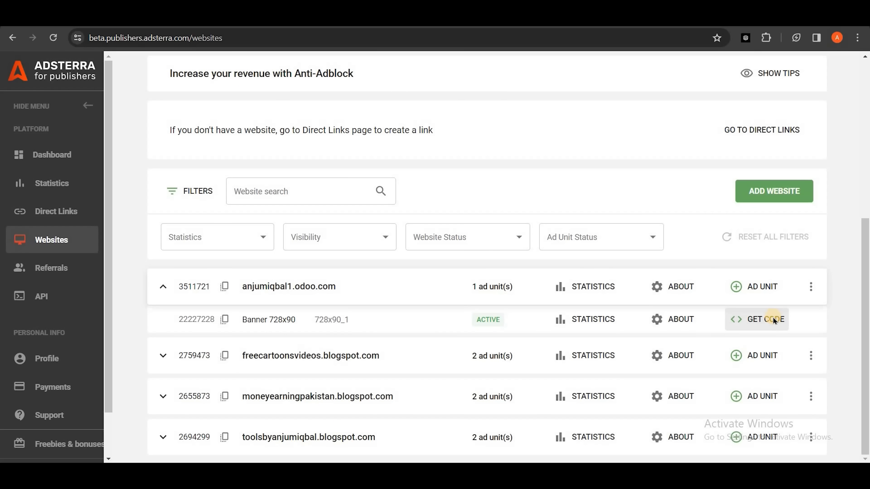
left_click(774, 320)
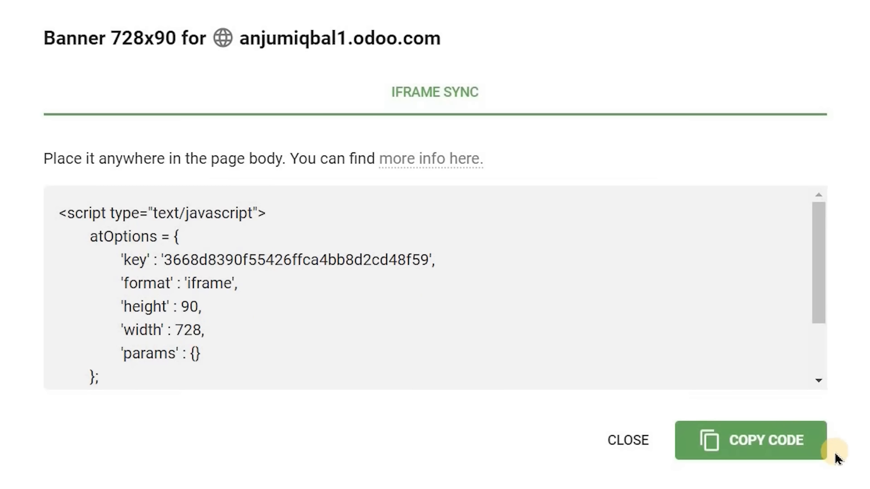
left_click(775, 442)
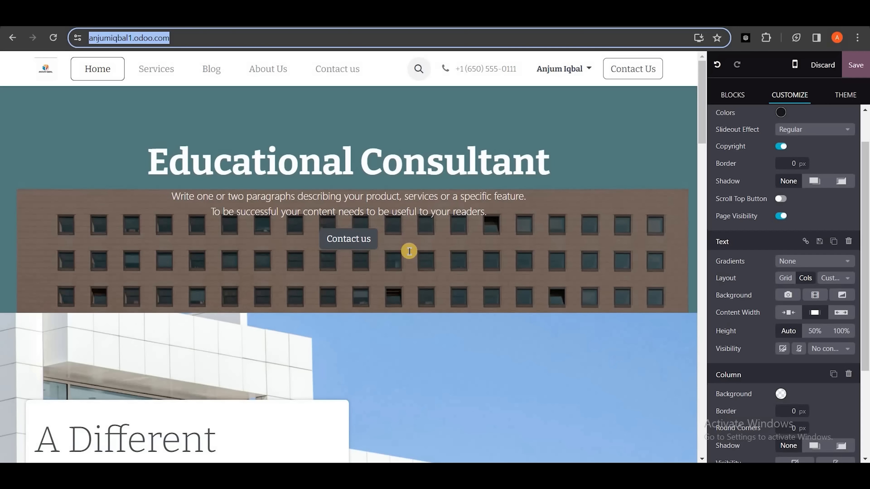
Drag an Embed Code block onto the homepage just below the Educational Consultant hero
left_click(733, 95)
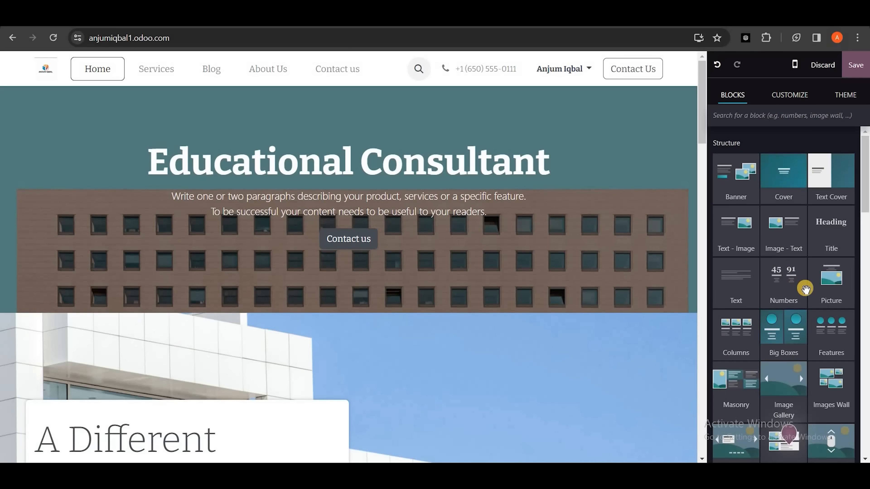
scroll(801, 286, "down", 10)
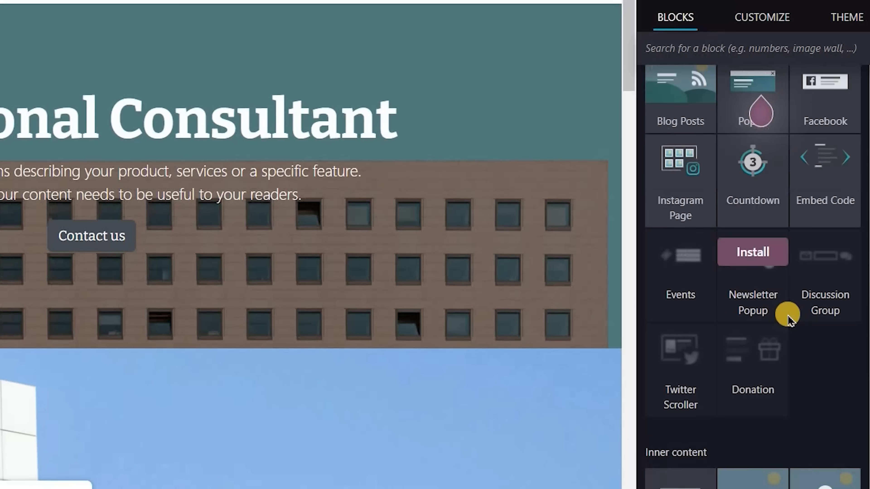
scroll(787, 315, "down", 3)
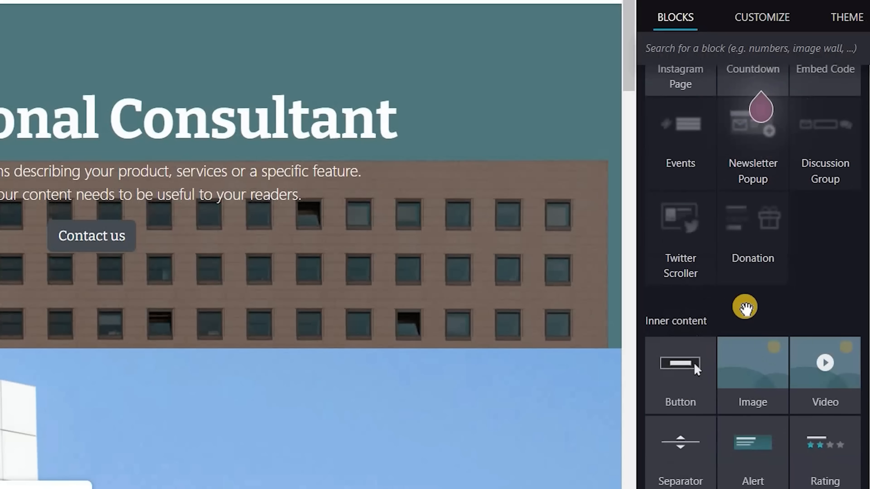
scroll(744, 305, "up", 5)
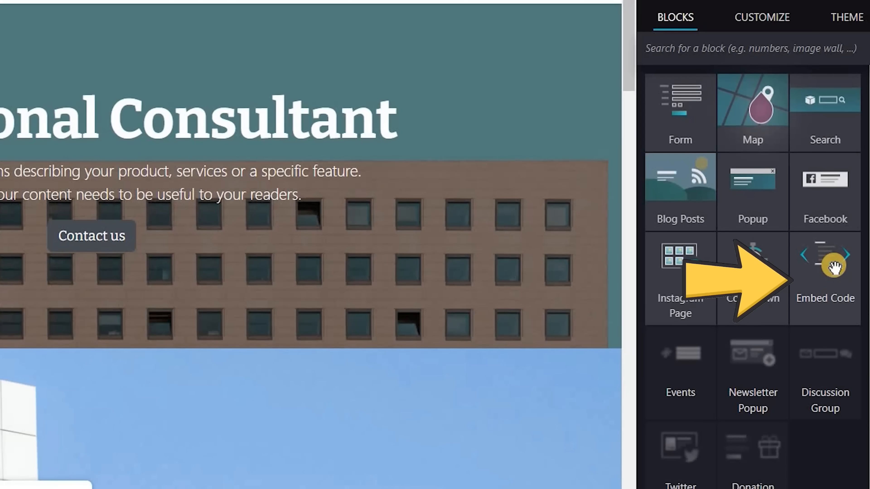
left_click_drag(833, 265, 76, 432)
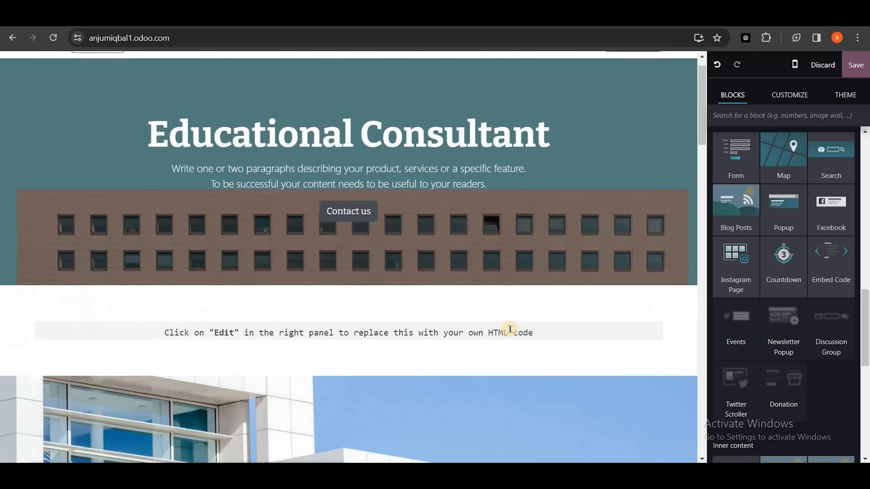
scroll(550, 303, "down", 3)
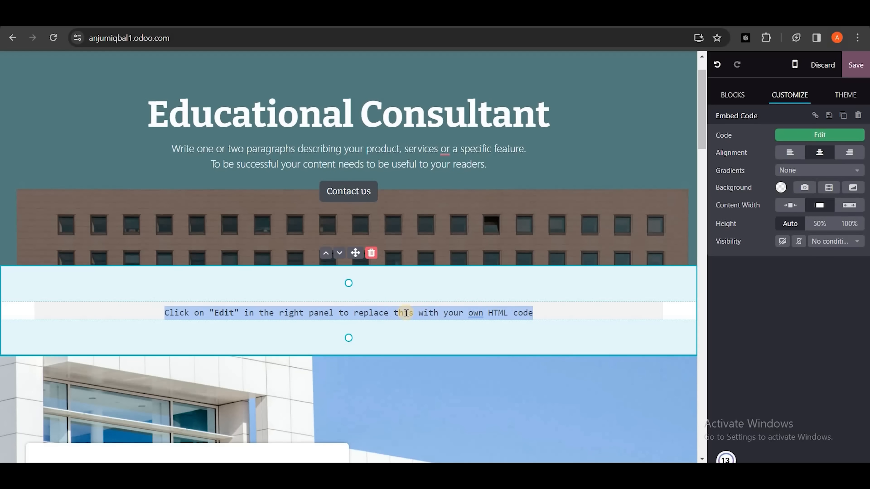
left_click(427, 308)
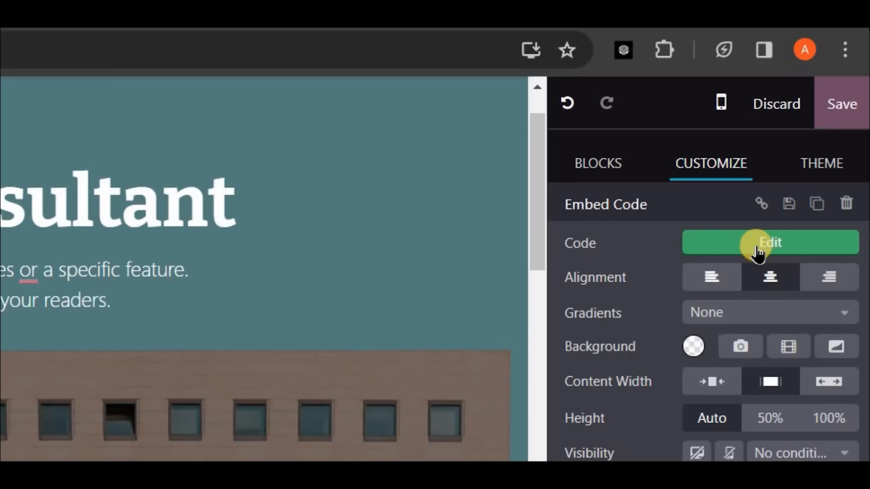
Paste the Adsterra 728x90 banner script into the embed block's code and save it
left_click(757, 248)
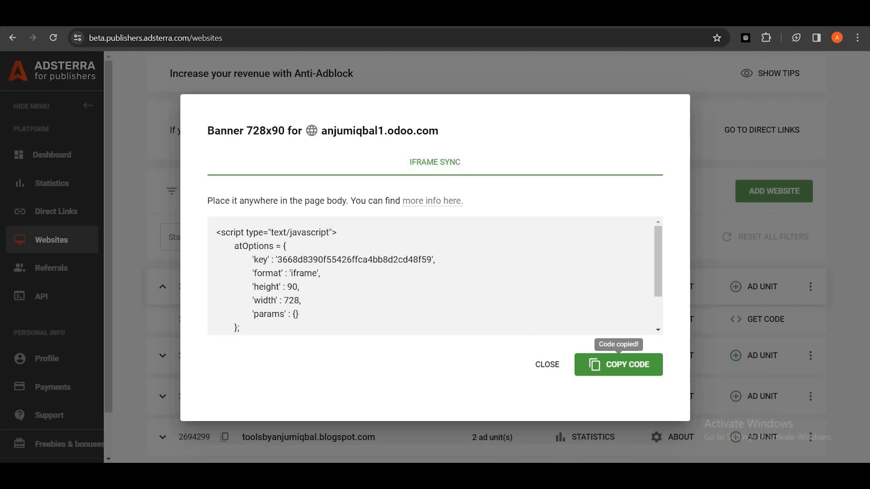
left_click(622, 369)
left_click(301, 16)
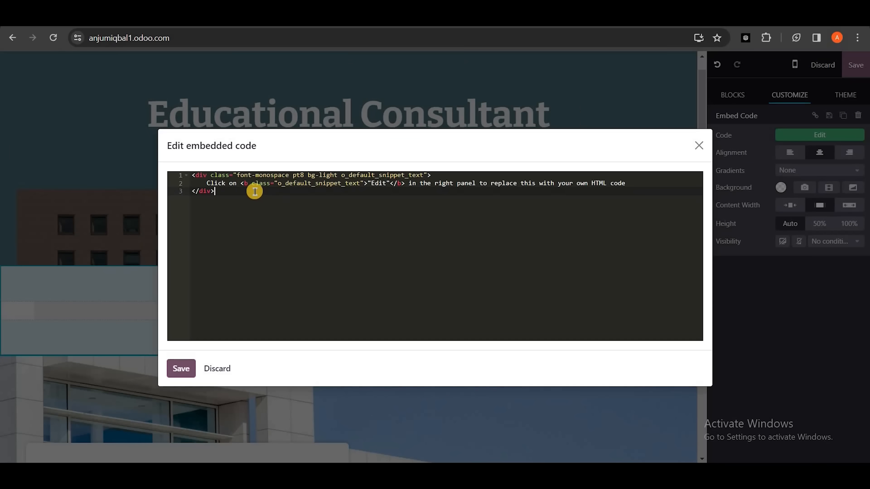
key("ctrl+v")
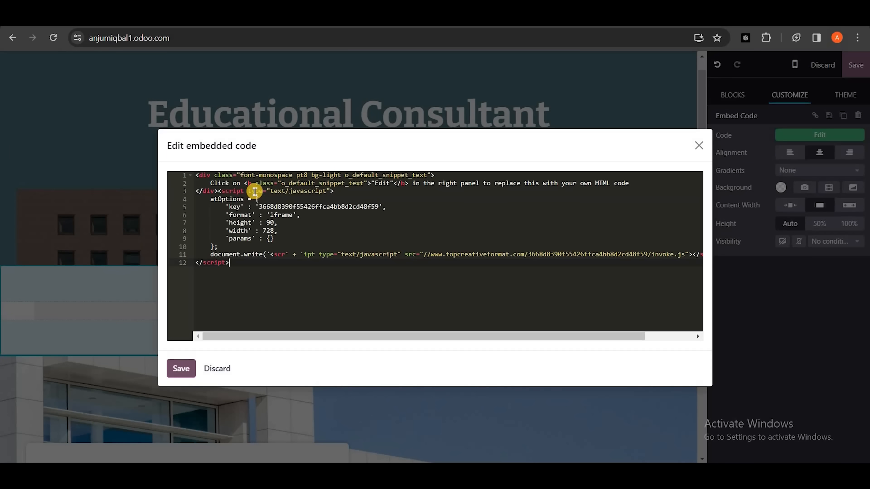
left_click(179, 369)
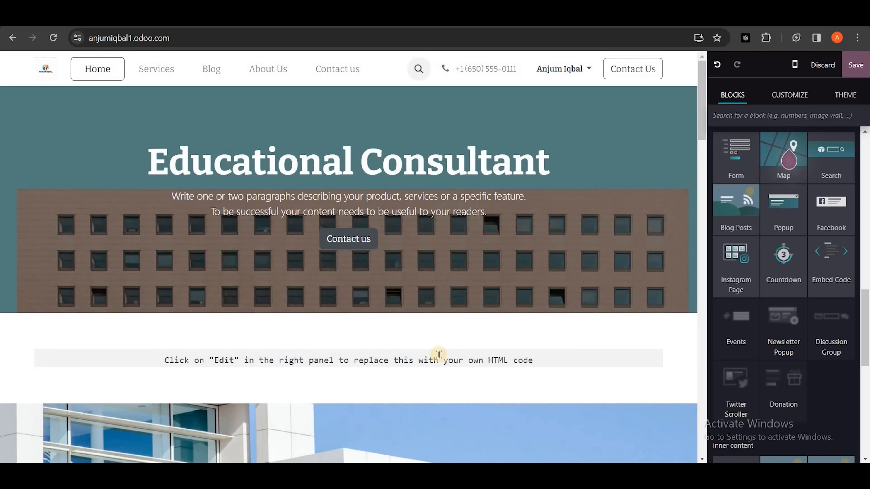
Add a second Embed Code block to the page above the slideshow
scroll(439, 356, "down", 12)
scroll(445, 249, "down", 5)
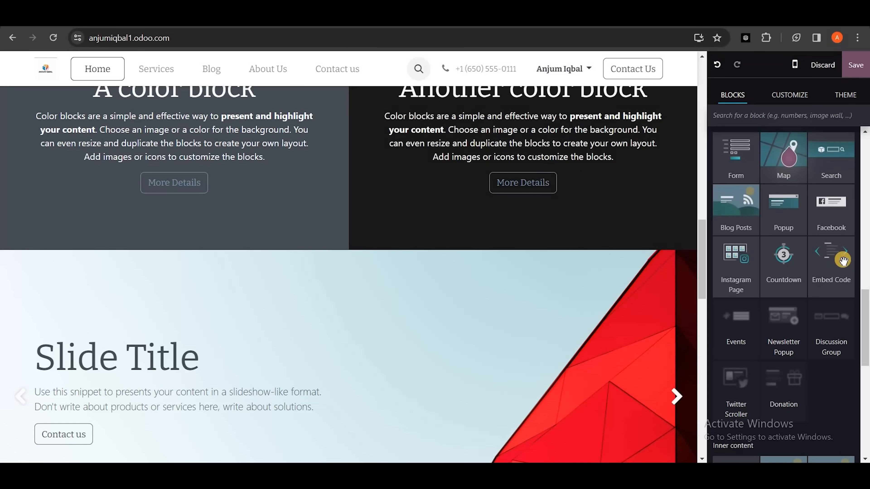
left_click_drag(426, 261, 402, 159)
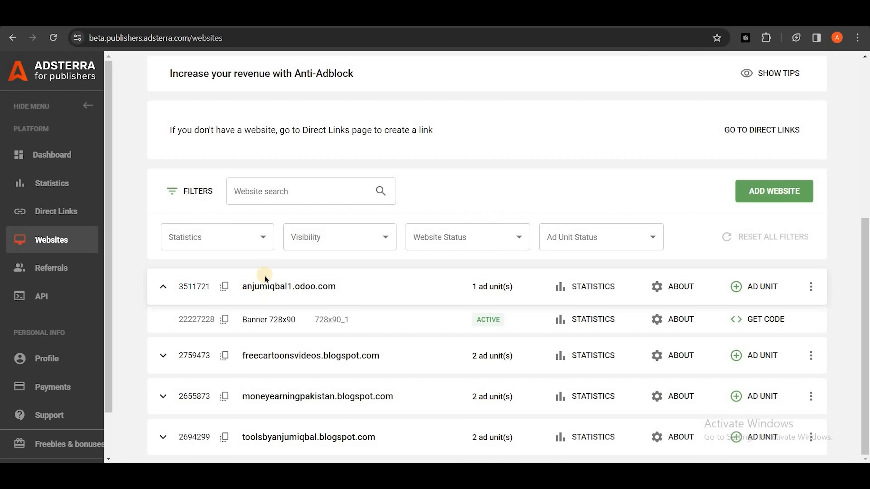
Open the Add new code dialog for another ad unit on anjumiqbal1.odoo.com
scroll(269, 353, "up", 5)
scroll(267, 363, "down", 3)
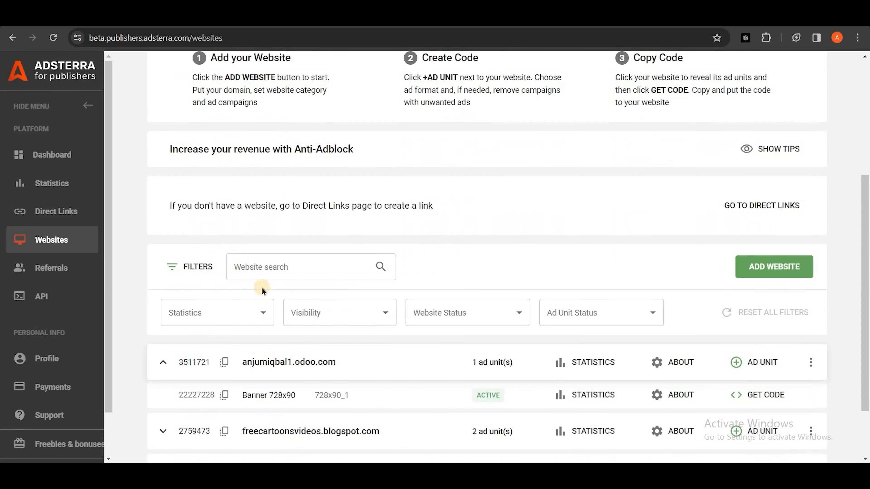
scroll(264, 288, "down", 2)
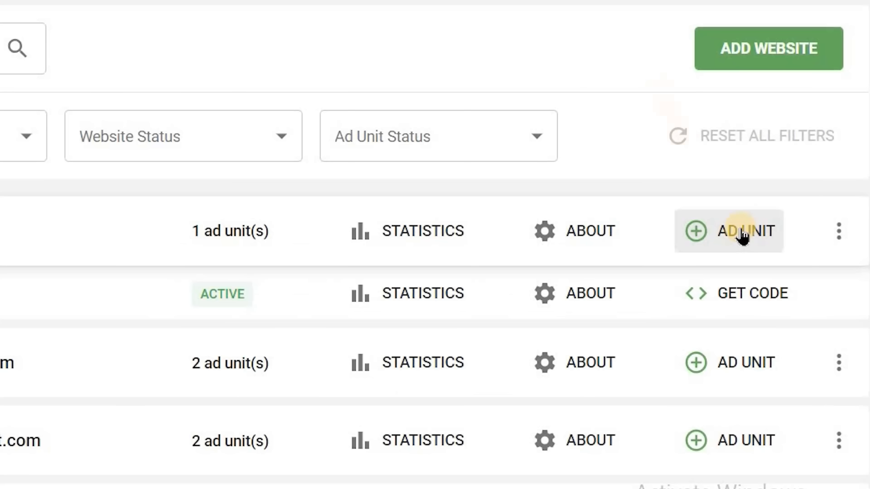
left_click(743, 234)
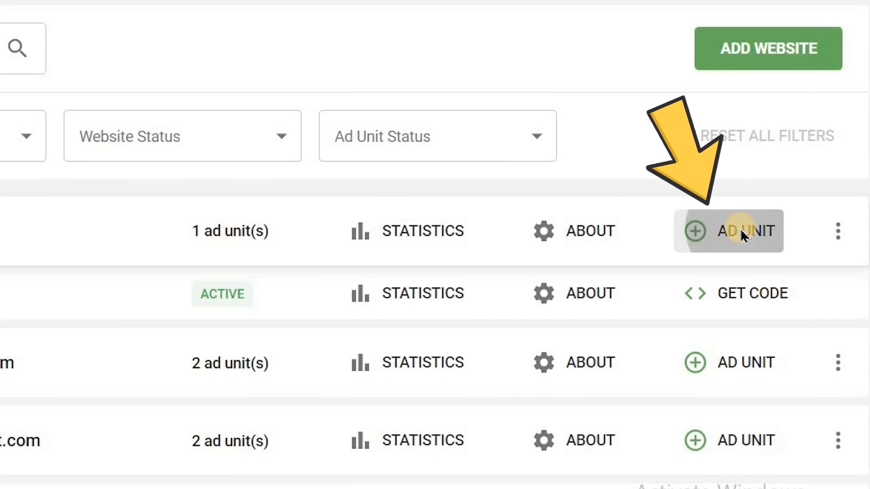